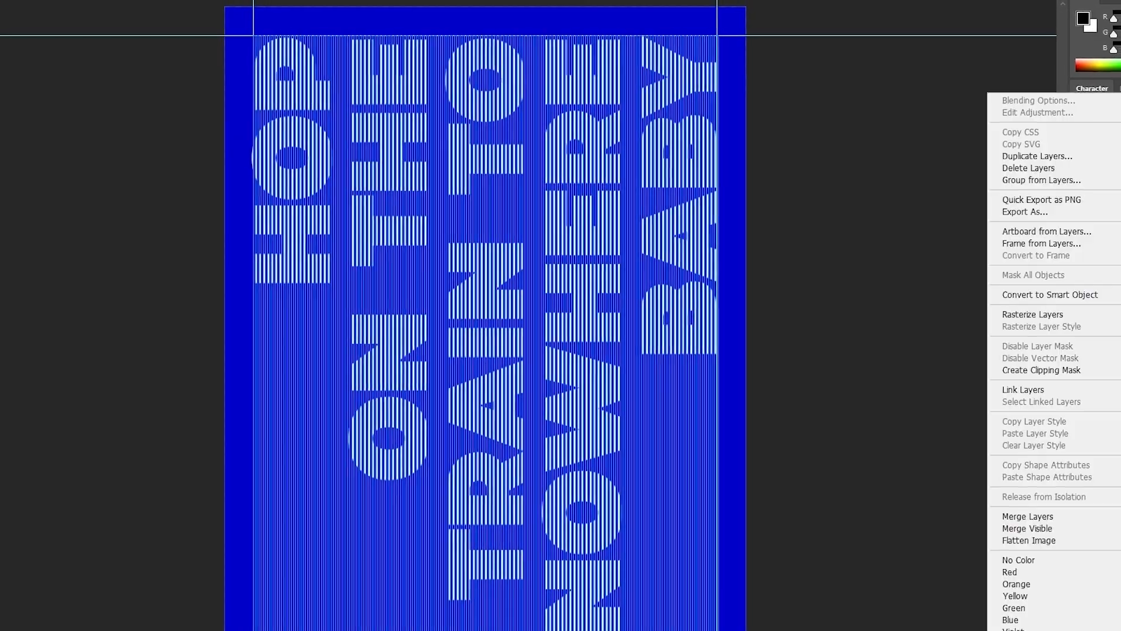
Bulge spots across the striped vertical lettering in Liquify using a size 90 brush with density 20
left_click(103, 78)
left_click(236, 71)
left_click(243, 162)
left_click(239, 253)
left_click(335, 214)
left_click(334, 63)
left_click(447, 36)
left_click(435, 135)
left_click(447, 559)
left_click(551, 525)
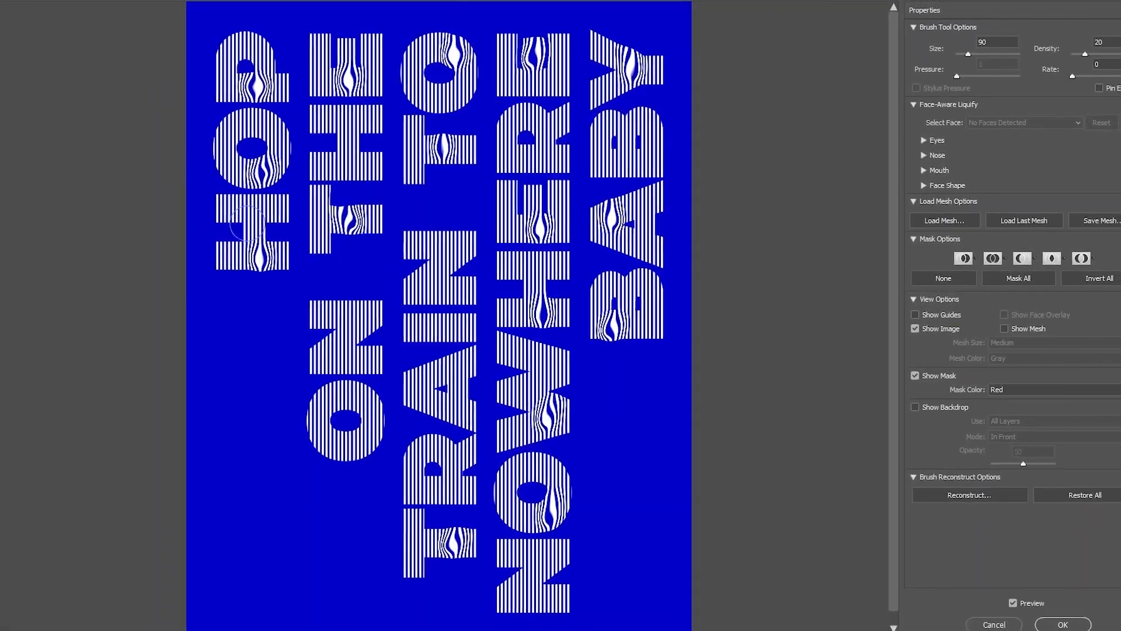
left_click(298, 351)
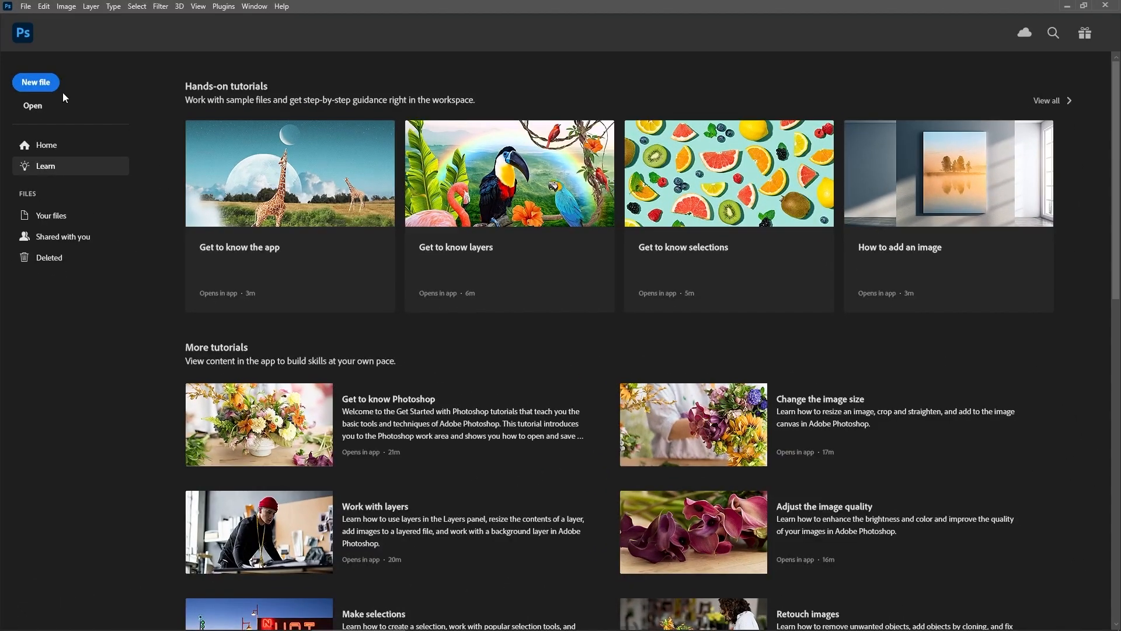
Create a new portrait document 18 x 23 inches at 72 pixels/inch, in RGB Color with a white background
left_click(41, 83)
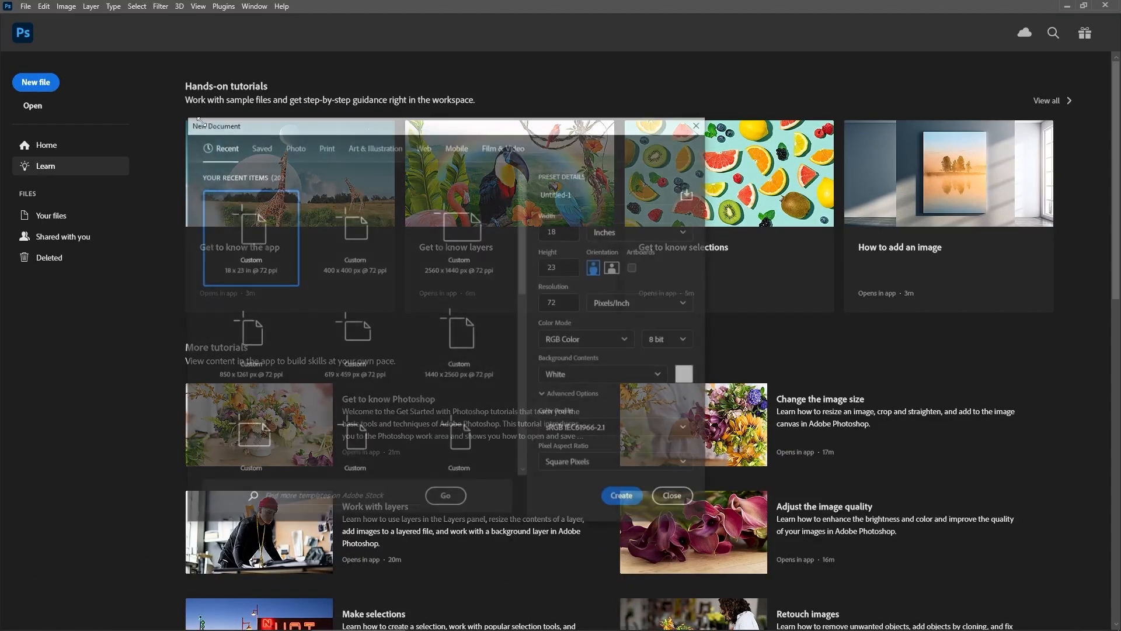
left_click(629, 233)
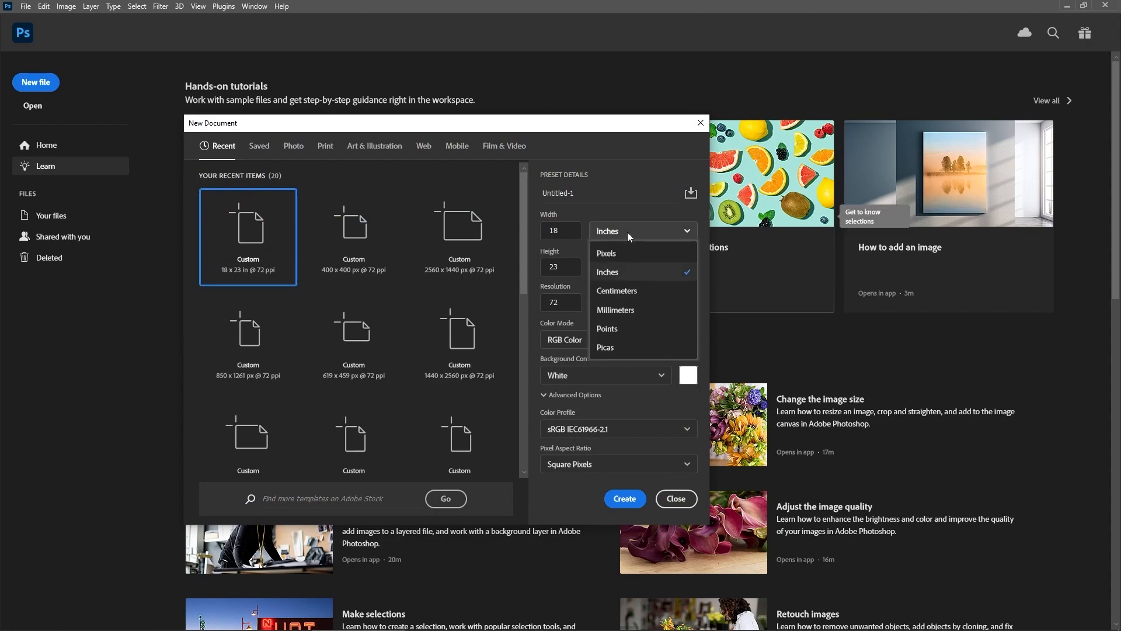
left_click(622, 273)
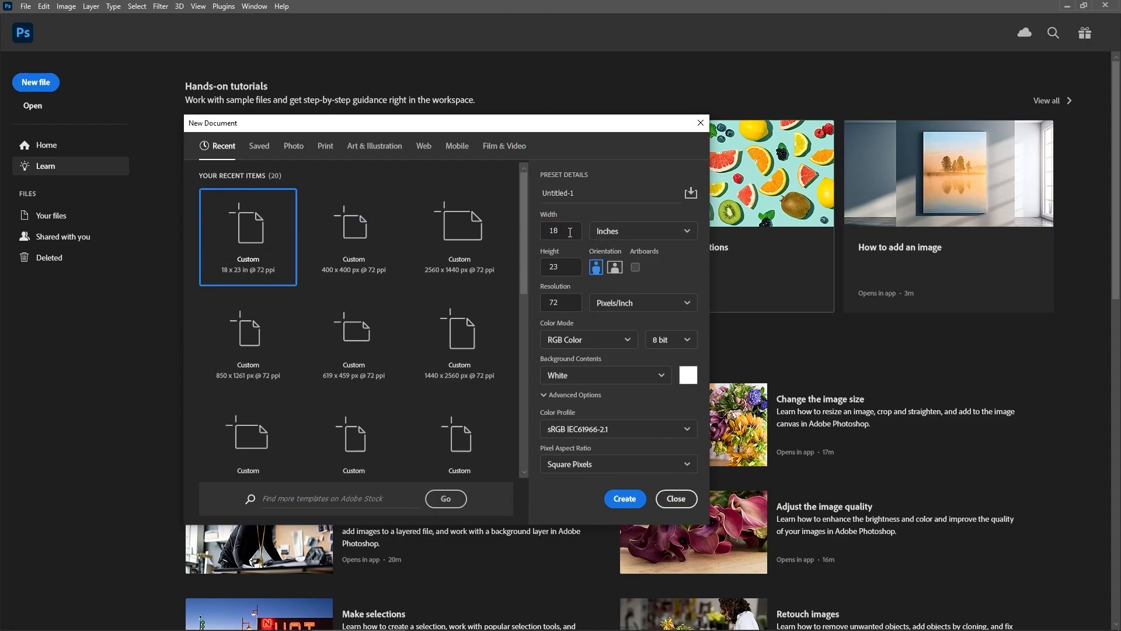
double_click(551, 232)
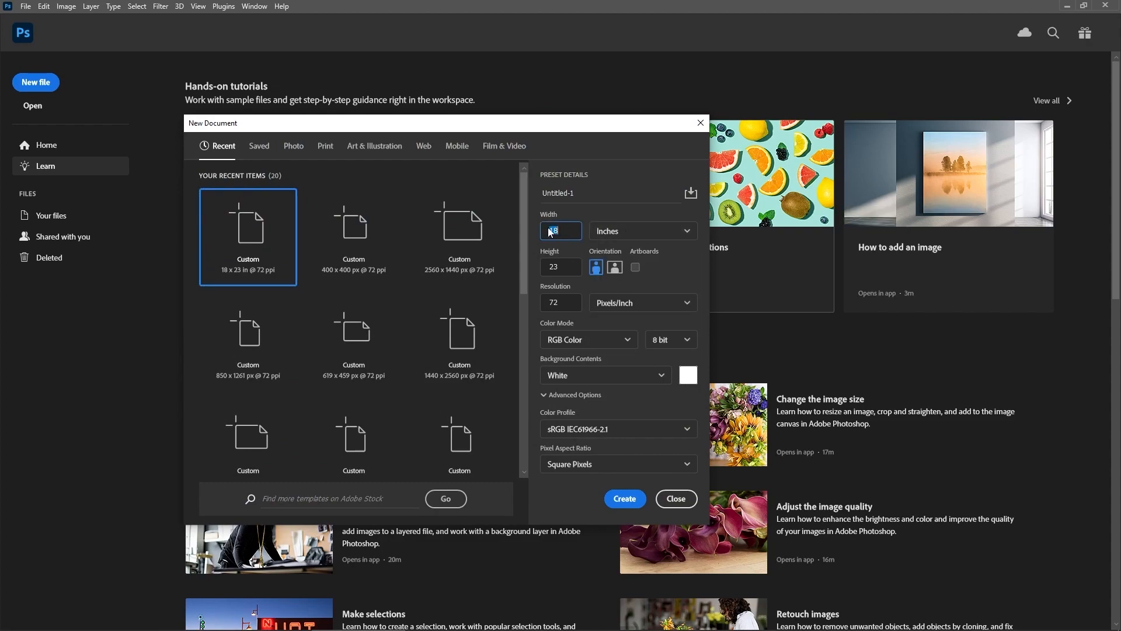
left_click(559, 267)
left_click(578, 339)
left_click(572, 399)
left_click(619, 500)
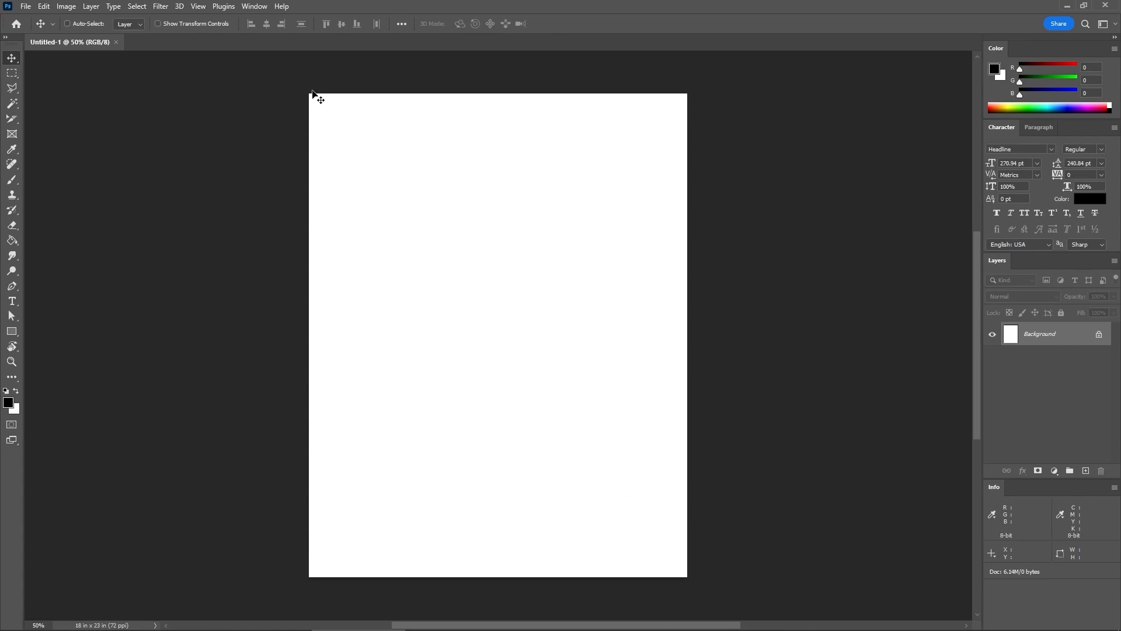
key("ctrl+0")
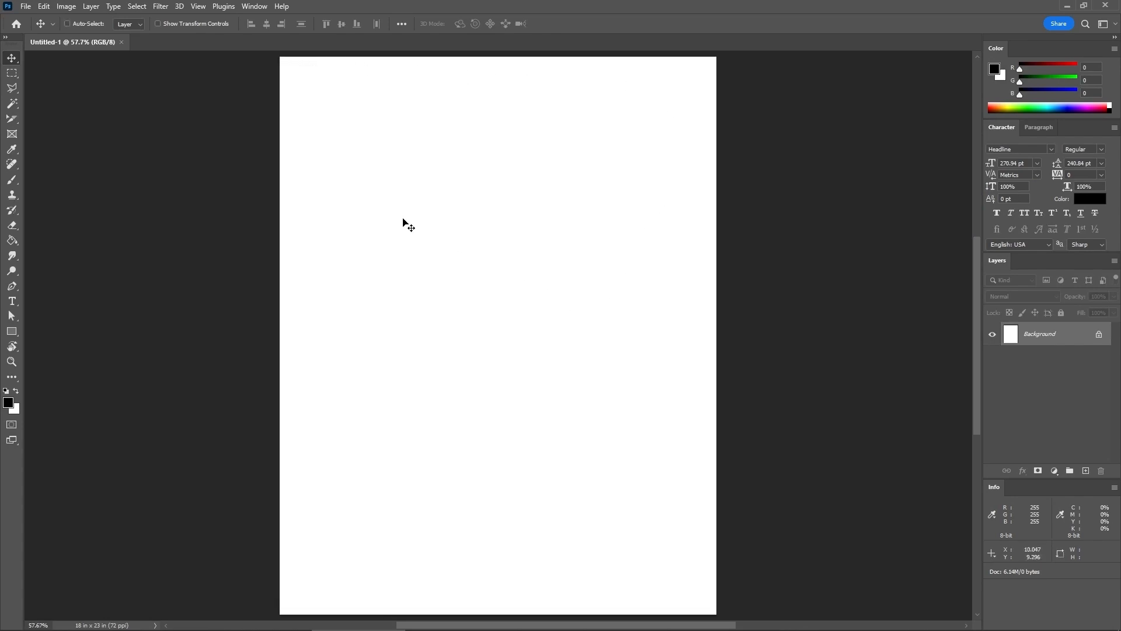
left_click(254, 7)
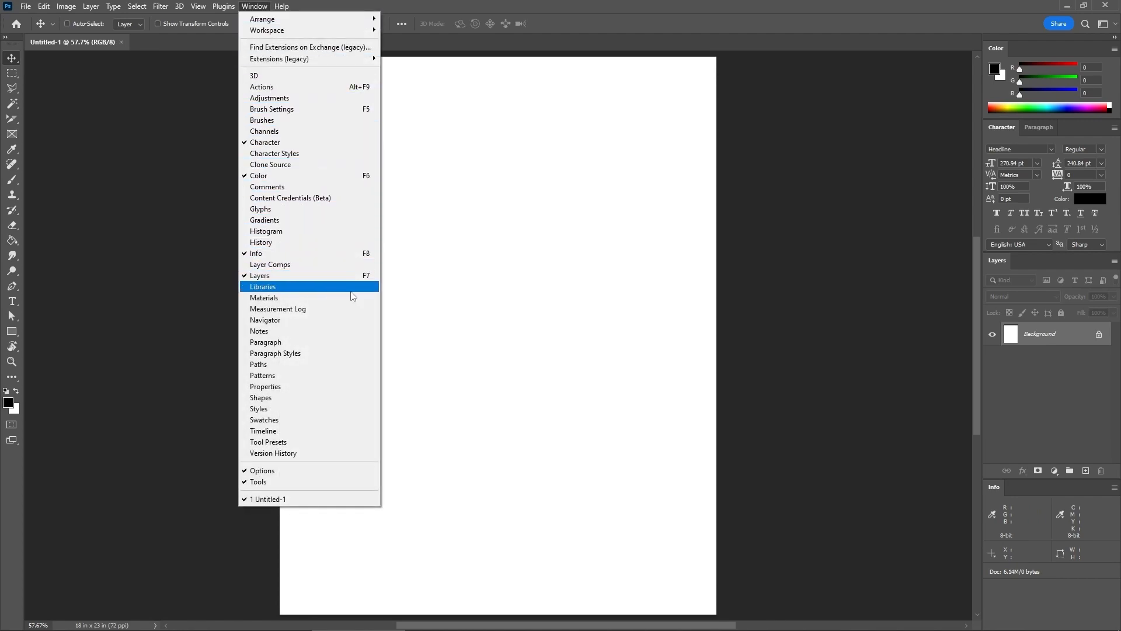
left_click(507, 305)
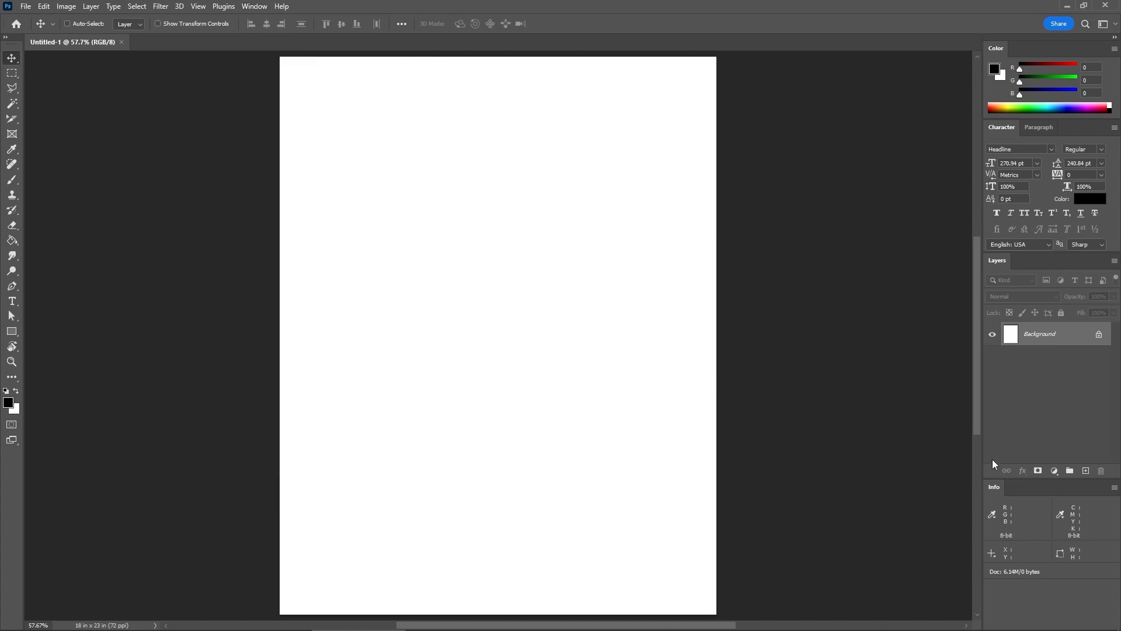
Add a Solid Color fill layer over the background with the blue hex colour 0100c8
left_click(1054, 471)
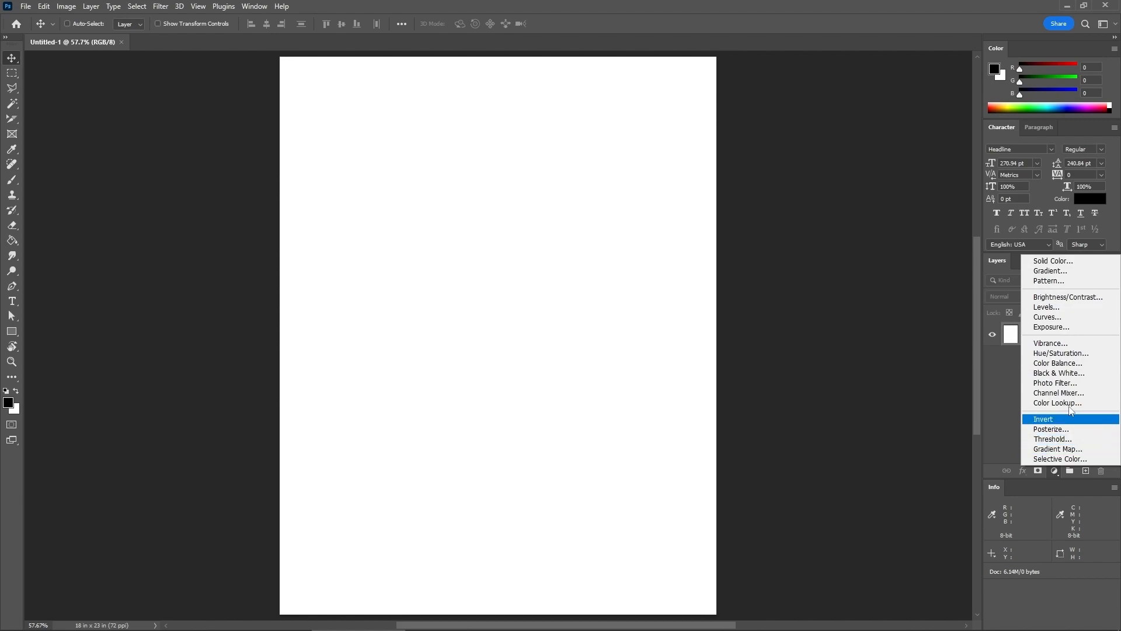
left_click(1052, 262)
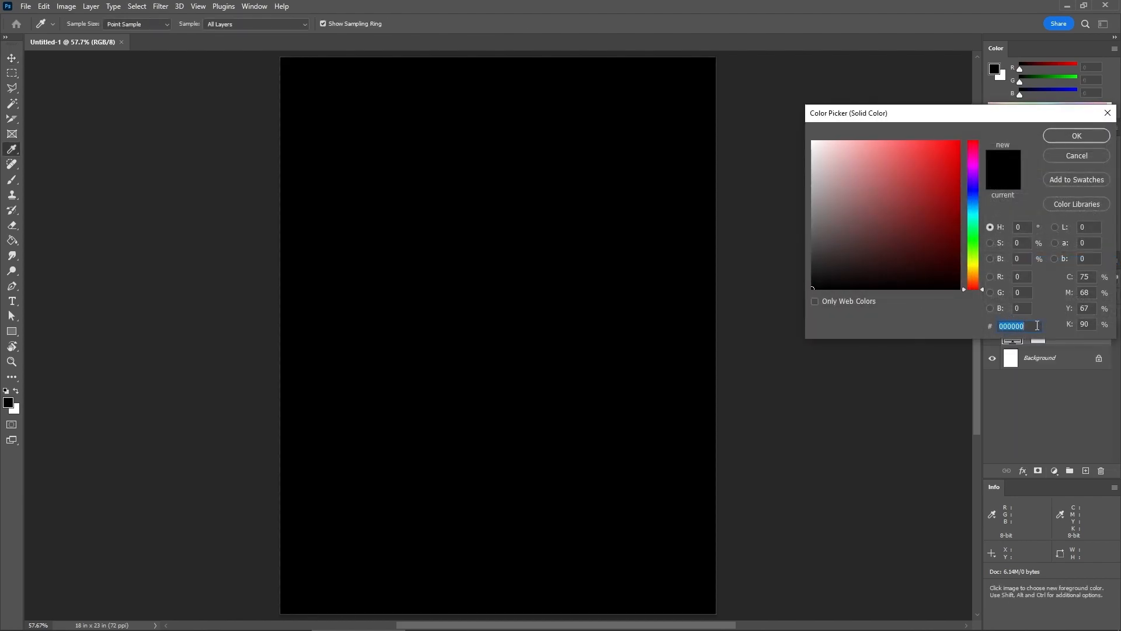
type("0100c")
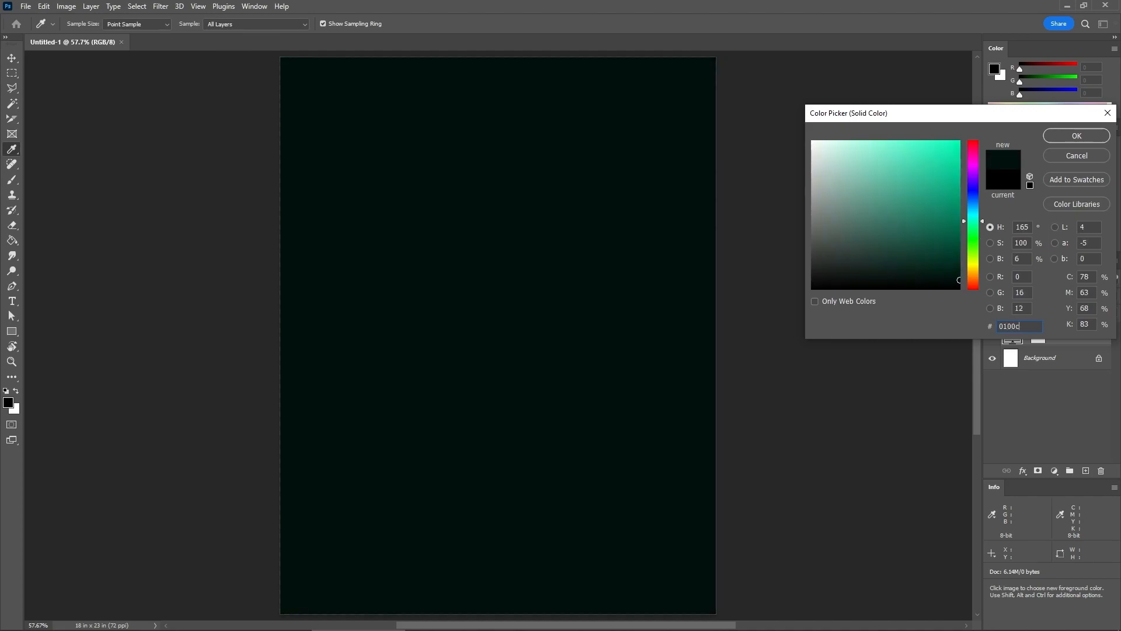
type("8")
left_click(1076, 136)
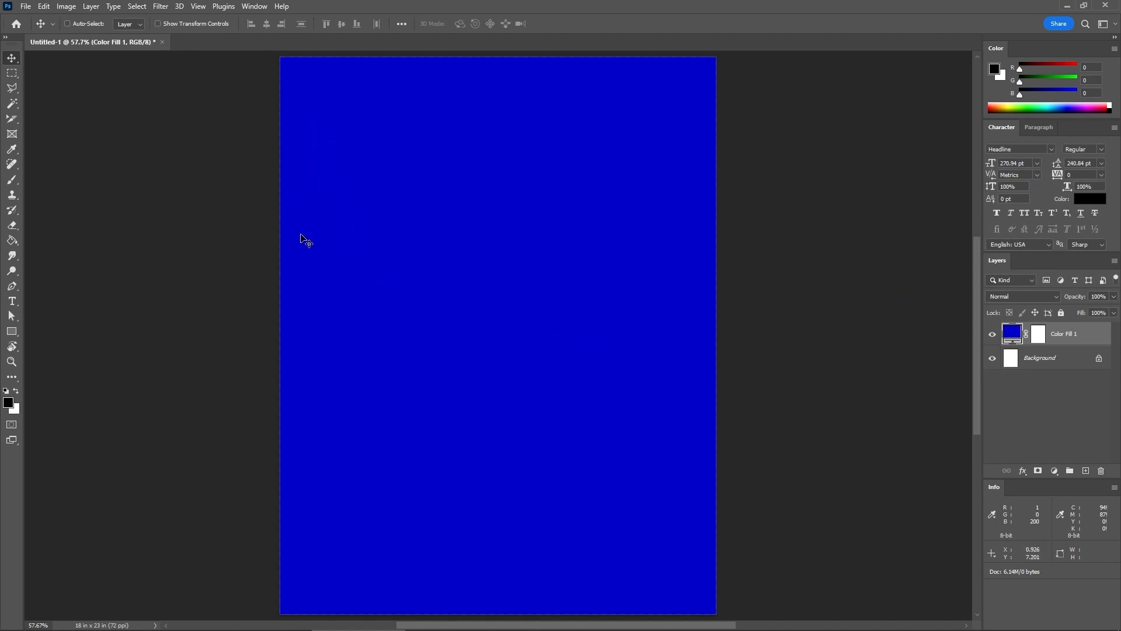
Add a new vertical guide at the 1 inch position for the poster's first side margin
left_click(198, 7)
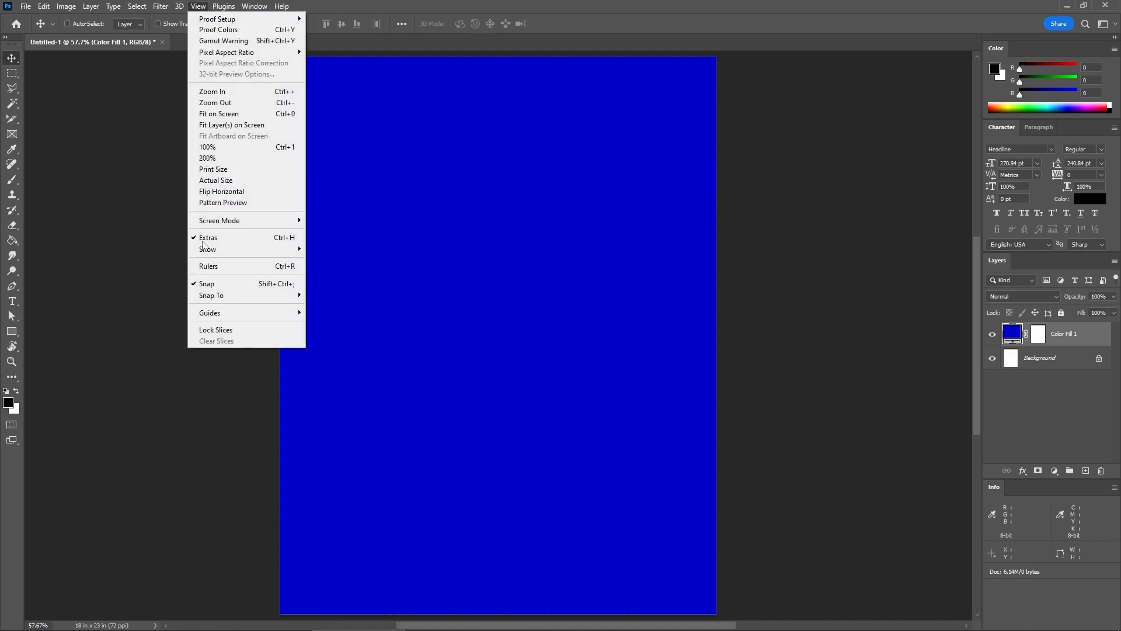
mouse_move(204, 312)
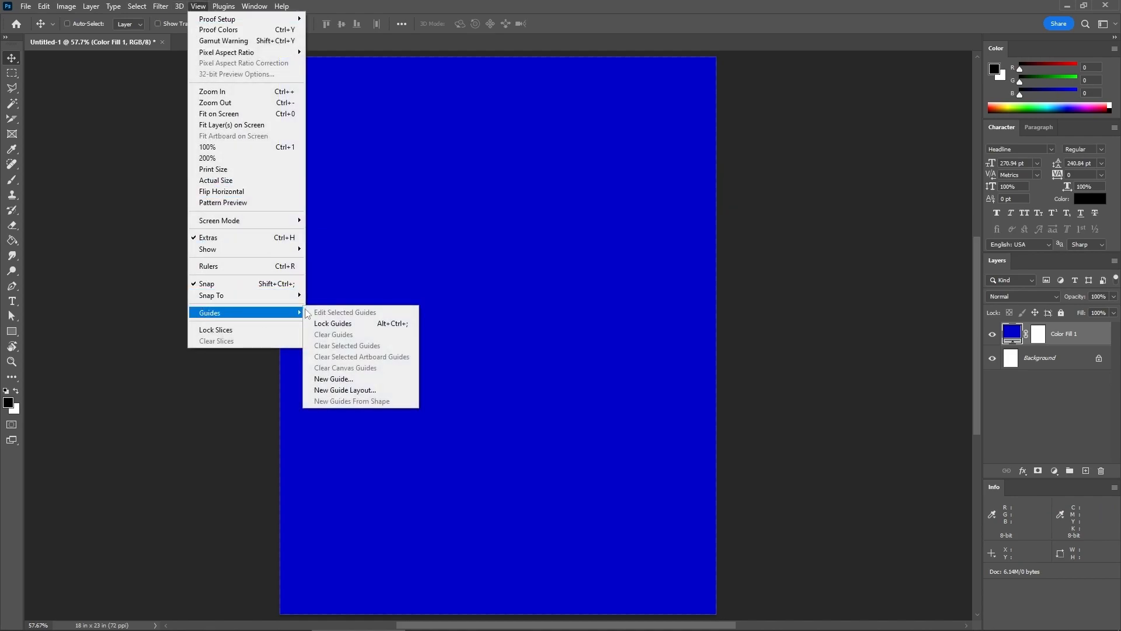
left_click(334, 379)
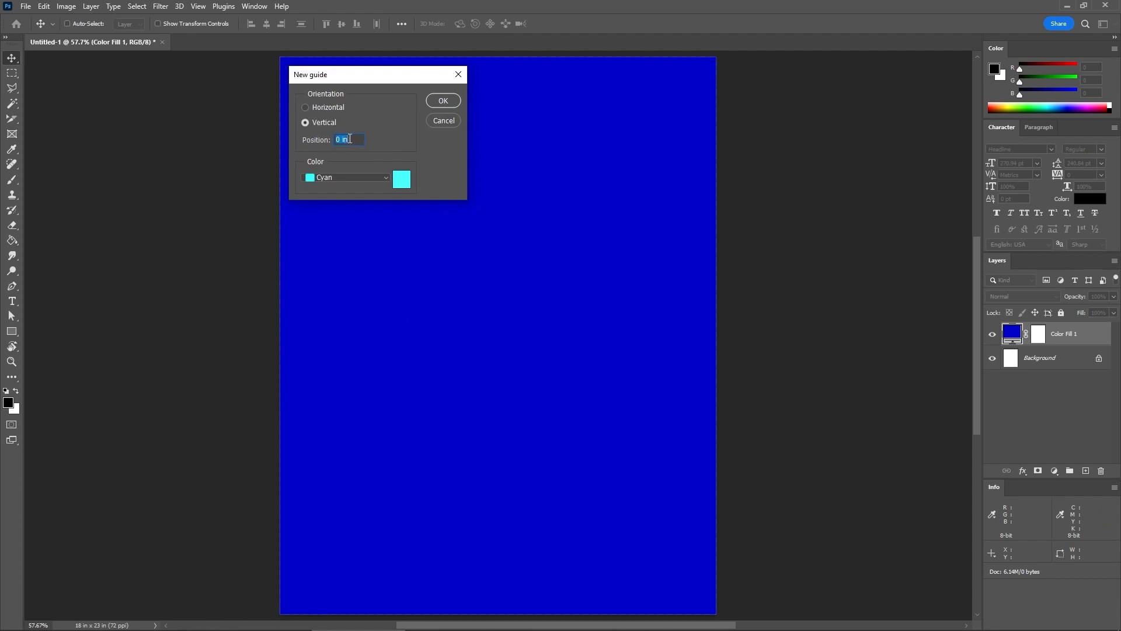
type("1")
left_click(442, 101)
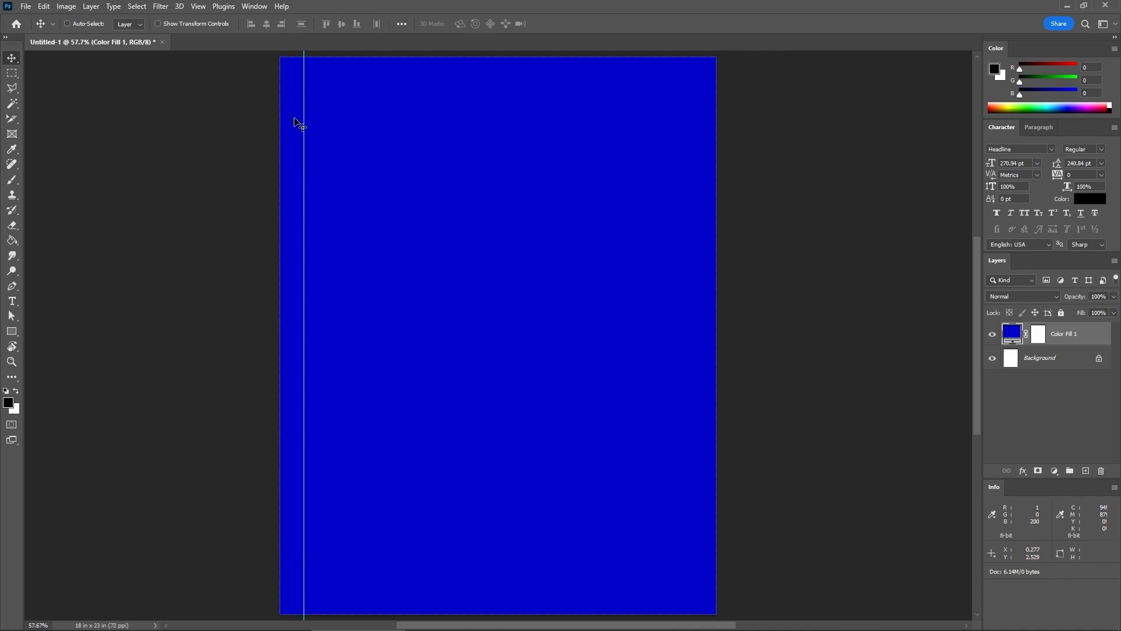
Add a new horizontal guide at the 1 inch position for the poster's upper margin
left_click(198, 6)
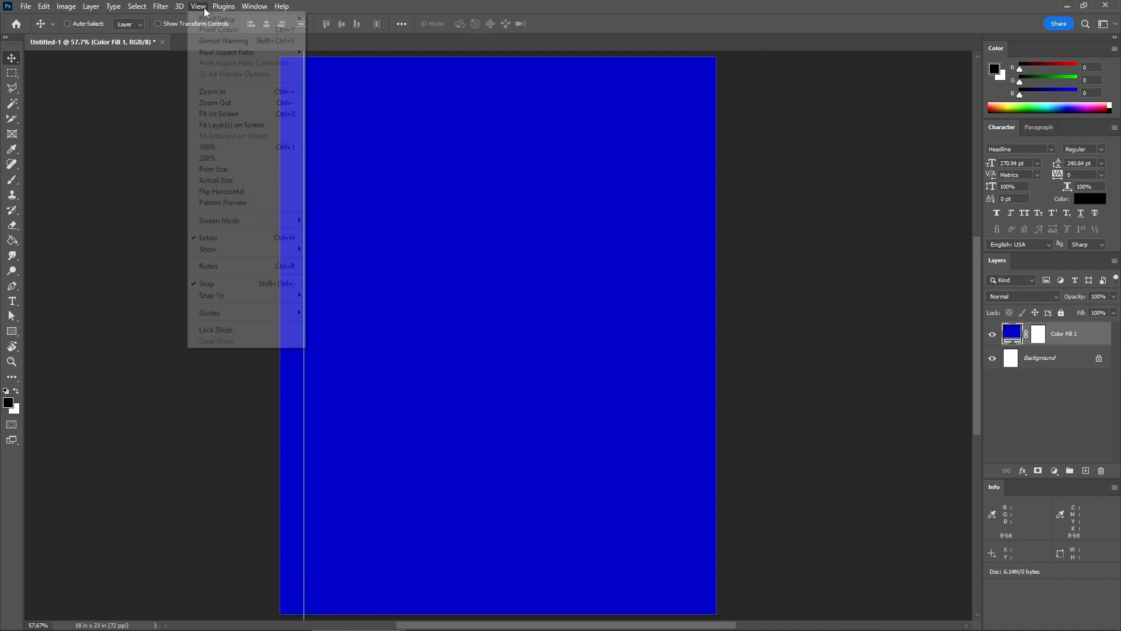
mouse_move(209, 313)
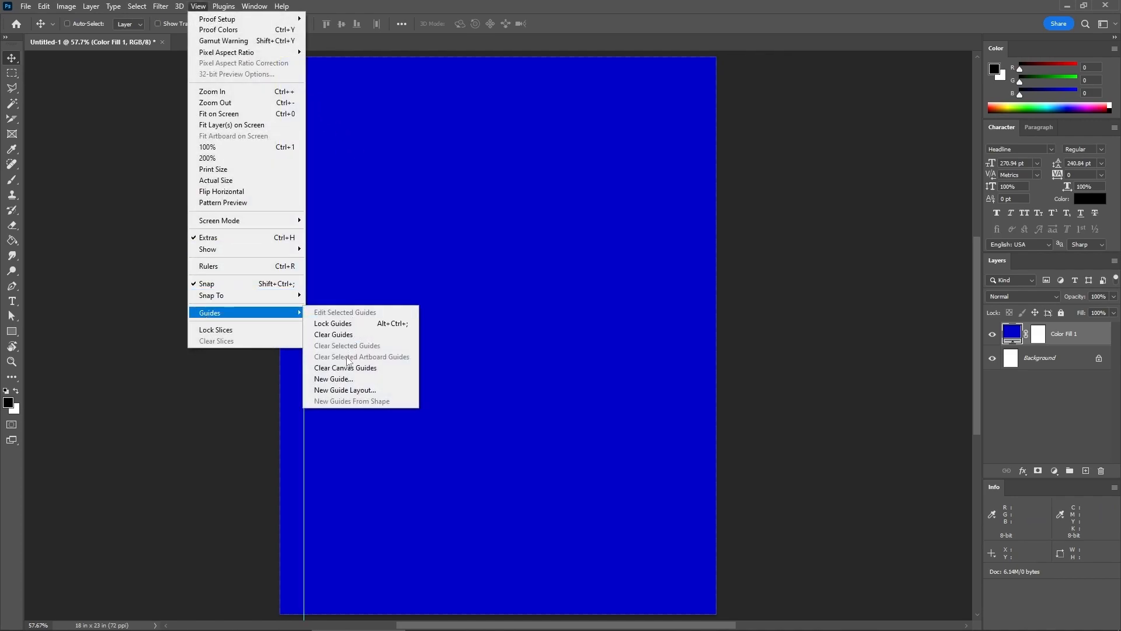
left_click(343, 381)
left_click(306, 108)
triple_click(353, 141)
type("1")
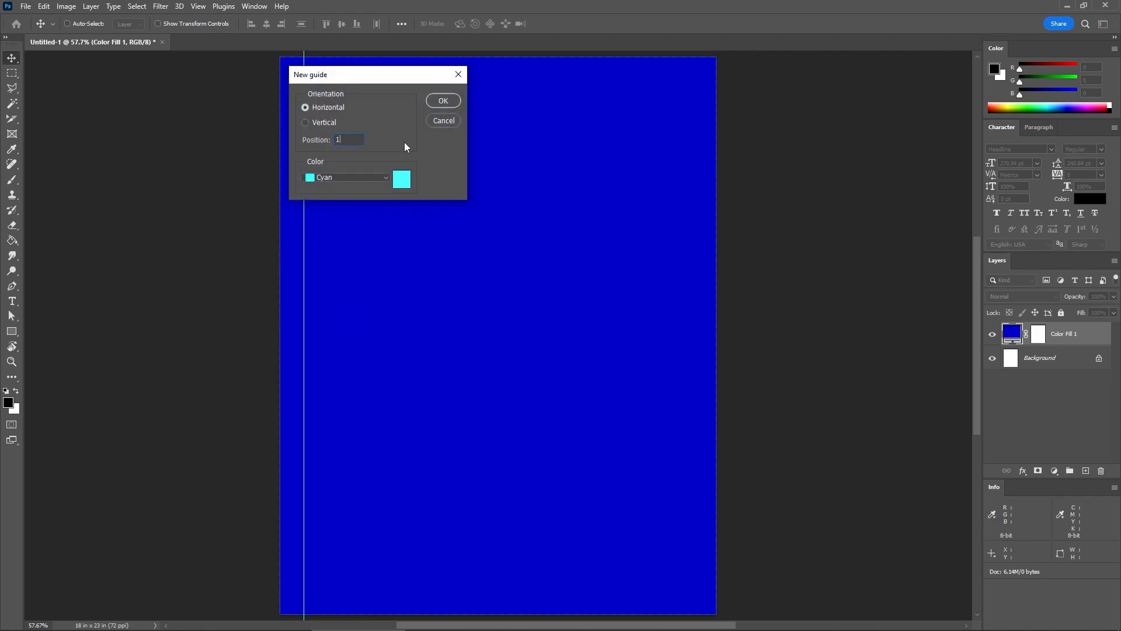
left_click(444, 101)
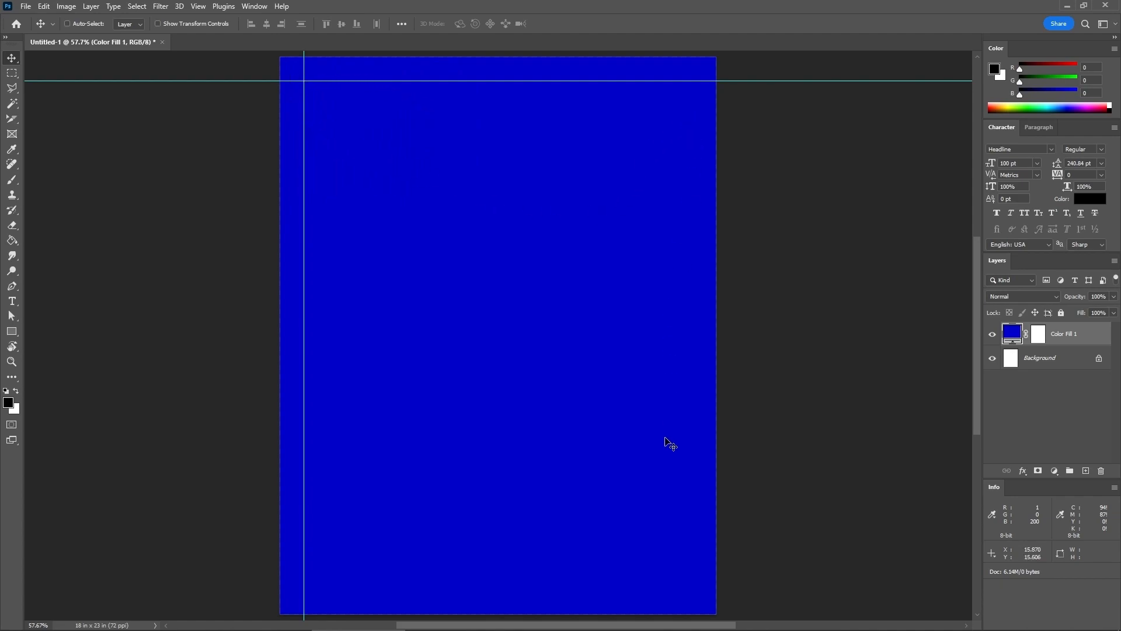
Add a new vertical guide at the 17 inch position for the poster's opposite side margin
left_click(198, 7)
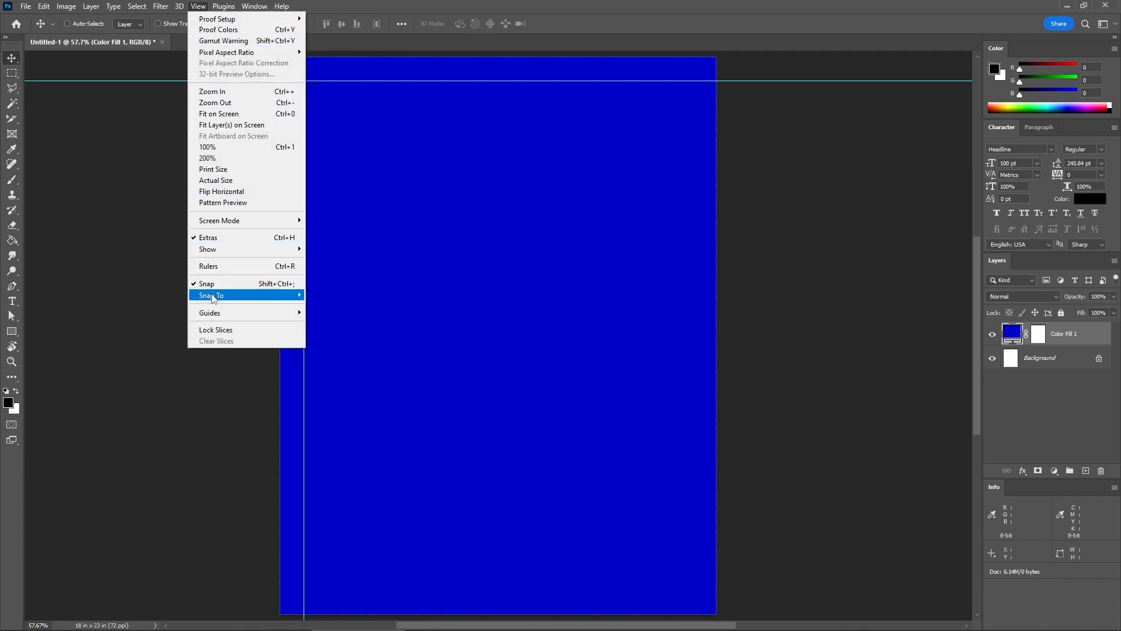
mouse_move(213, 314)
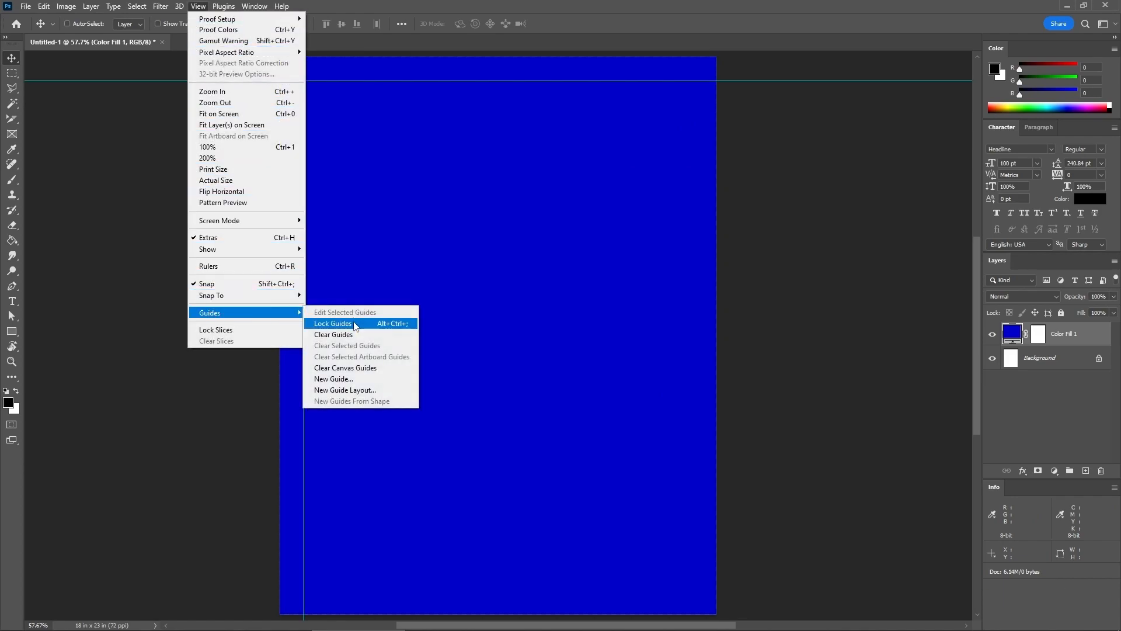
left_click(335, 379)
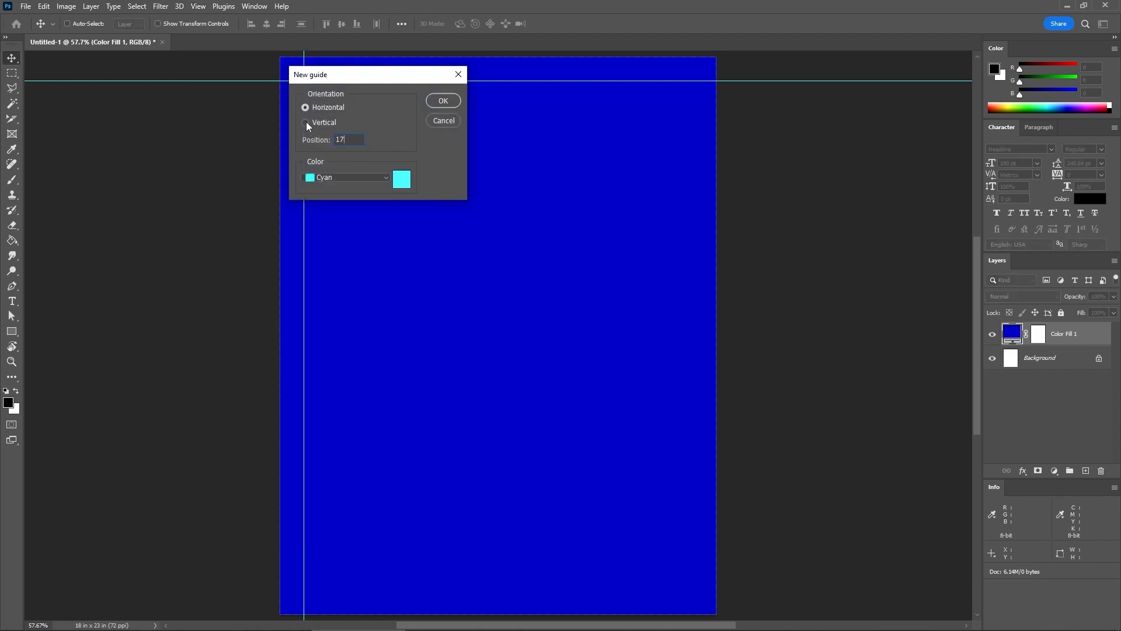
left_click(442, 101)
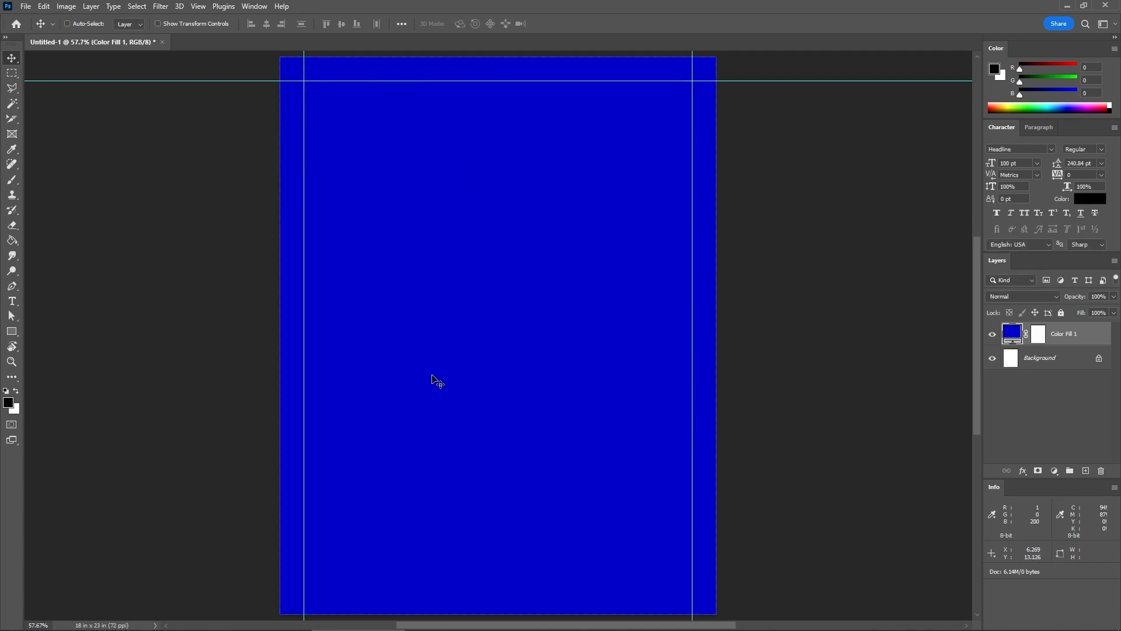
Add a new horizontal guide at the 22 inch position for the poster's lower margin
left_click(198, 7)
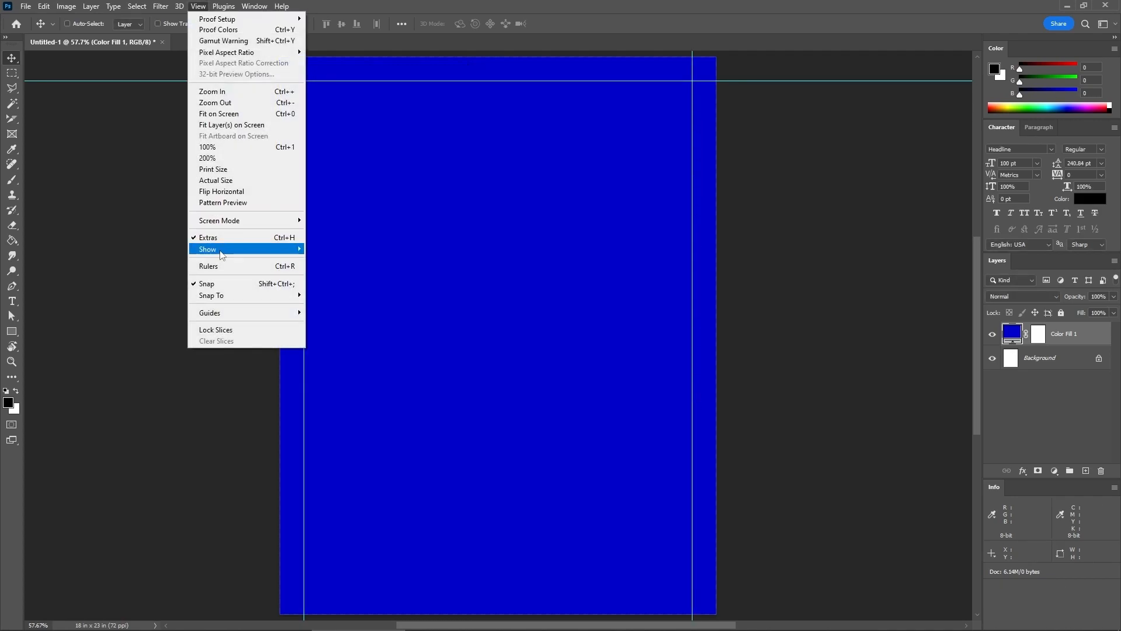
mouse_move(224, 313)
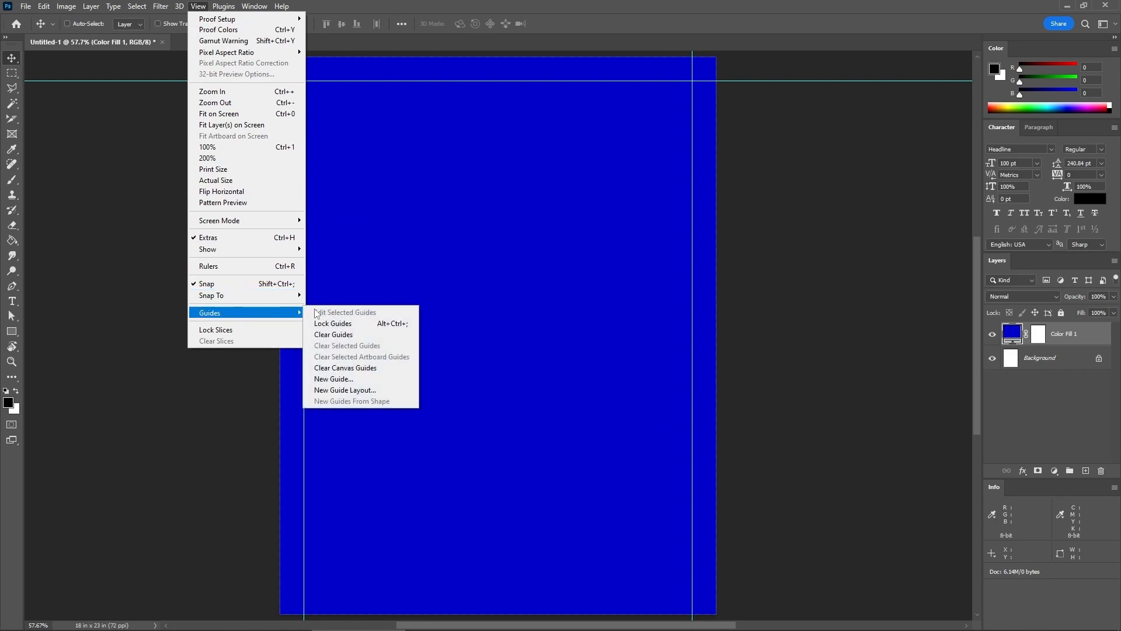
left_click(340, 379)
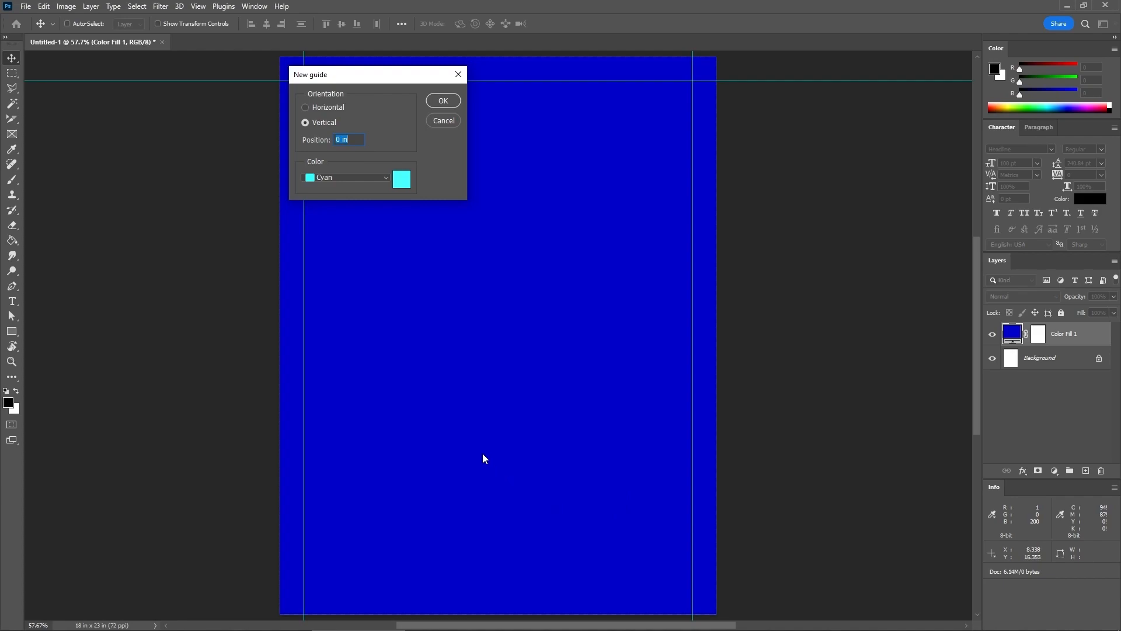
left_click(306, 107)
type("22")
left_click(442, 101)
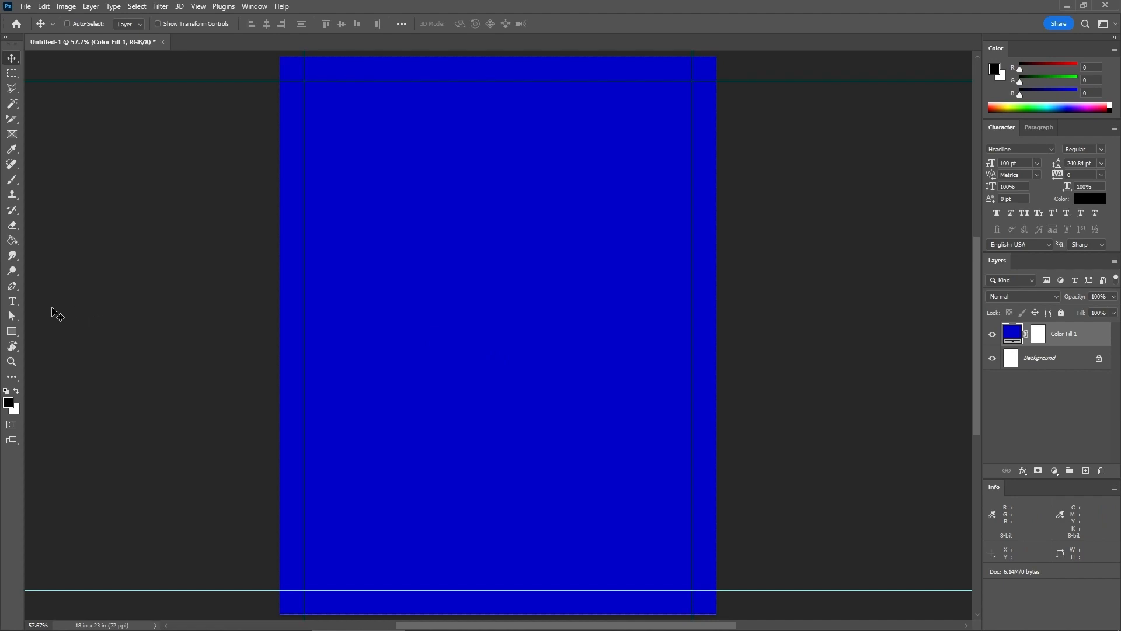
Add a 100 pt Headline Regular text layer on the canvas reading HOP, ON THE, TRAIN TO, NOWHERE and BABY on five separate lines
left_click(12, 302)
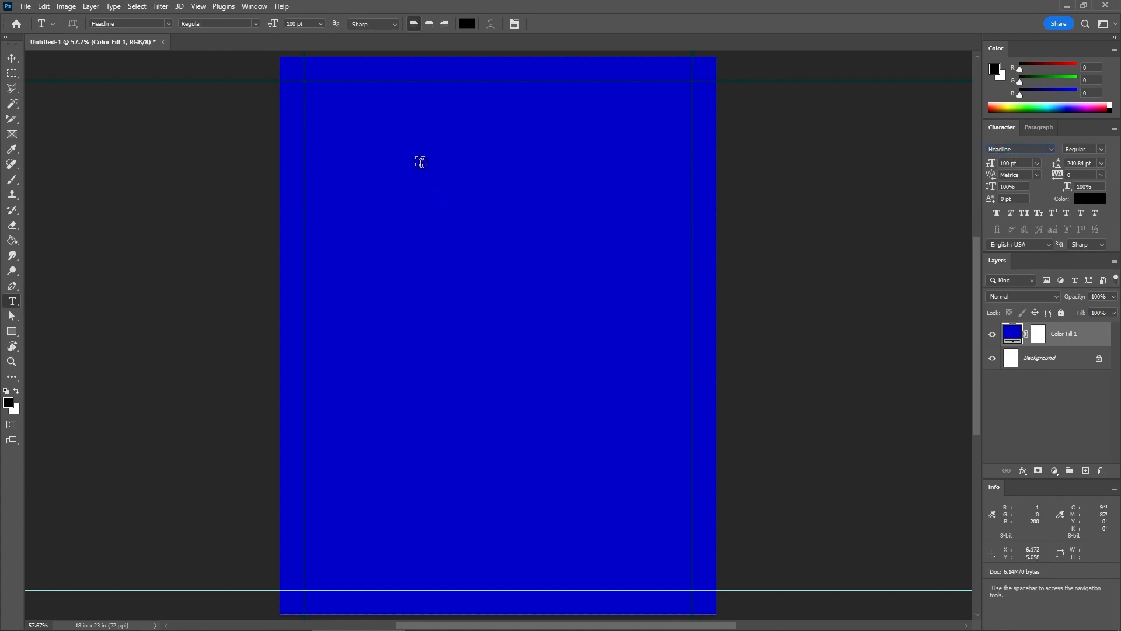
left_click(417, 150)
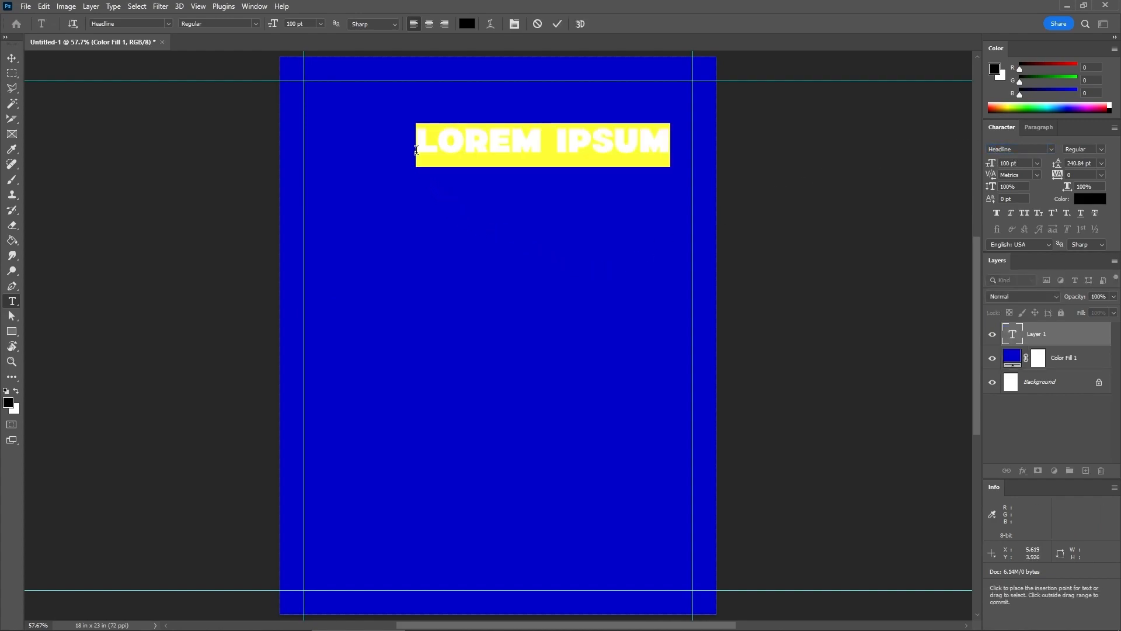
type("HOP")
key("Return")
type("ON THE")
key("Return")
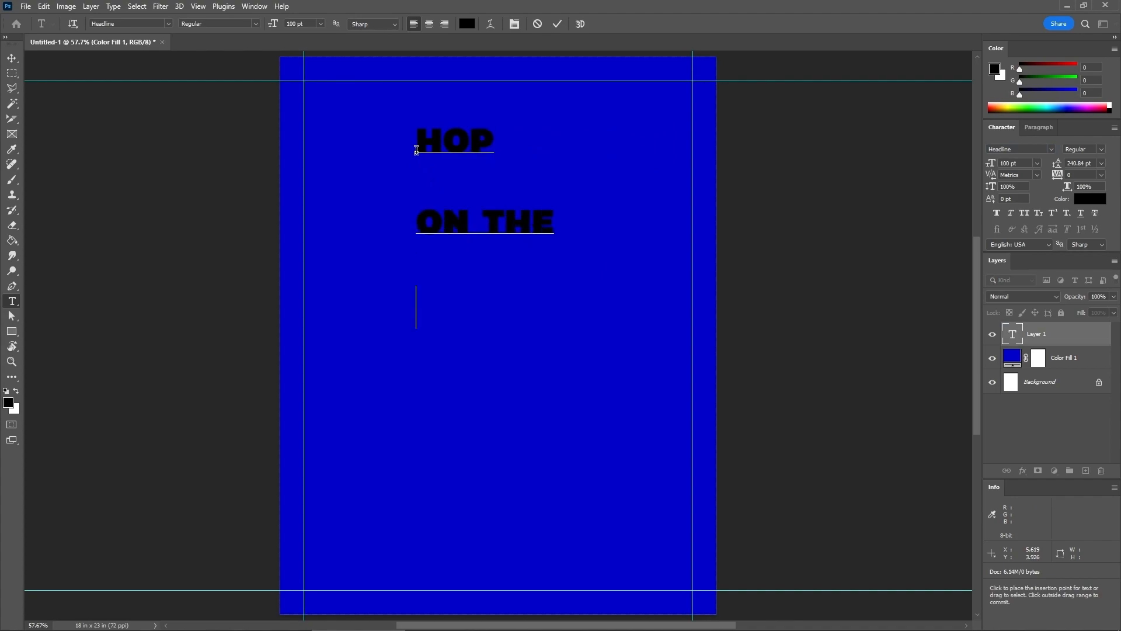
type("TRAIN TO")
key("Return")
type("NOWHERE")
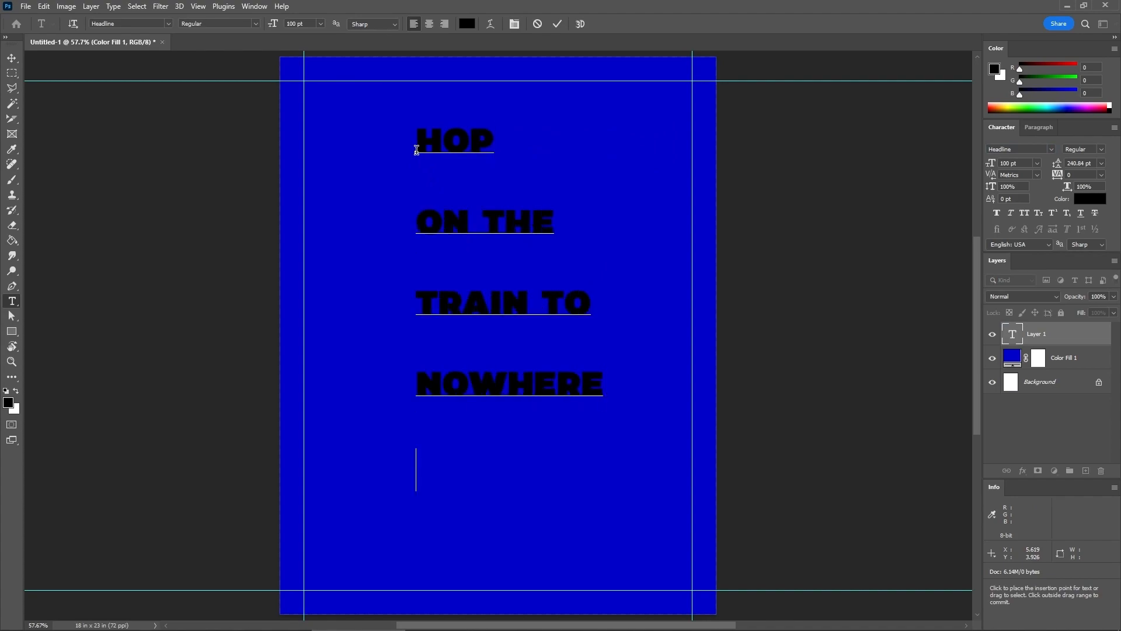
key("Return")
type("BABY")
key("ctrl+Return")
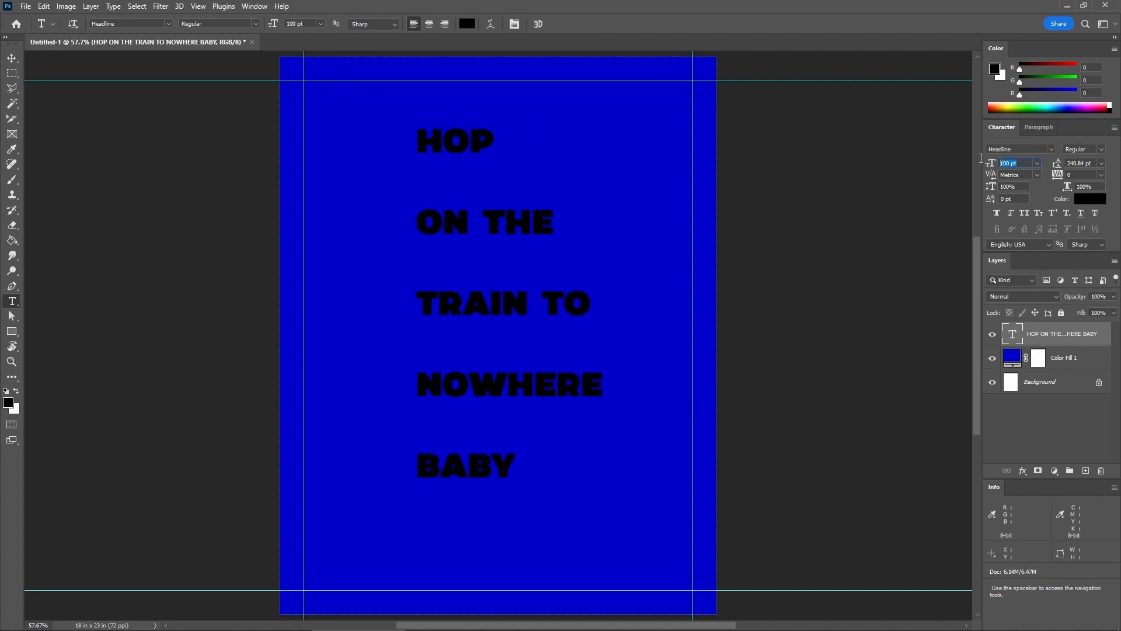
Set the poster lettering to a 270 pt font size with 240 pt leading
type("270")
key("Return")
left_click(1069, 162)
type("240")
key("Return")
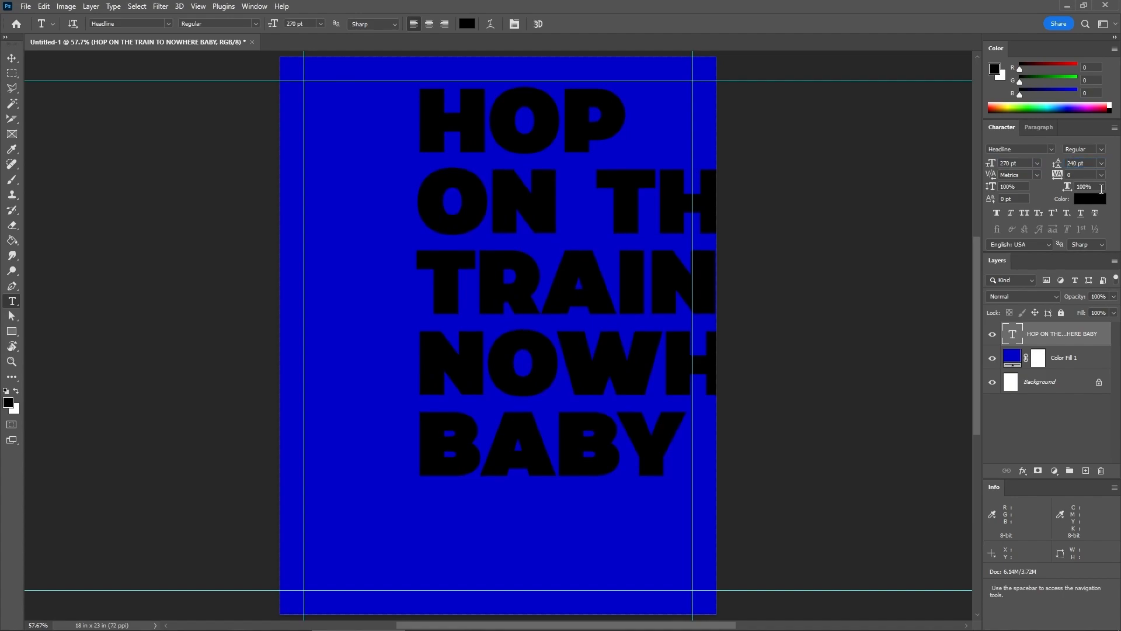
Color the lettering white (ffffff) and right-align its five lines
left_click(1095, 201)
type("ffffff")
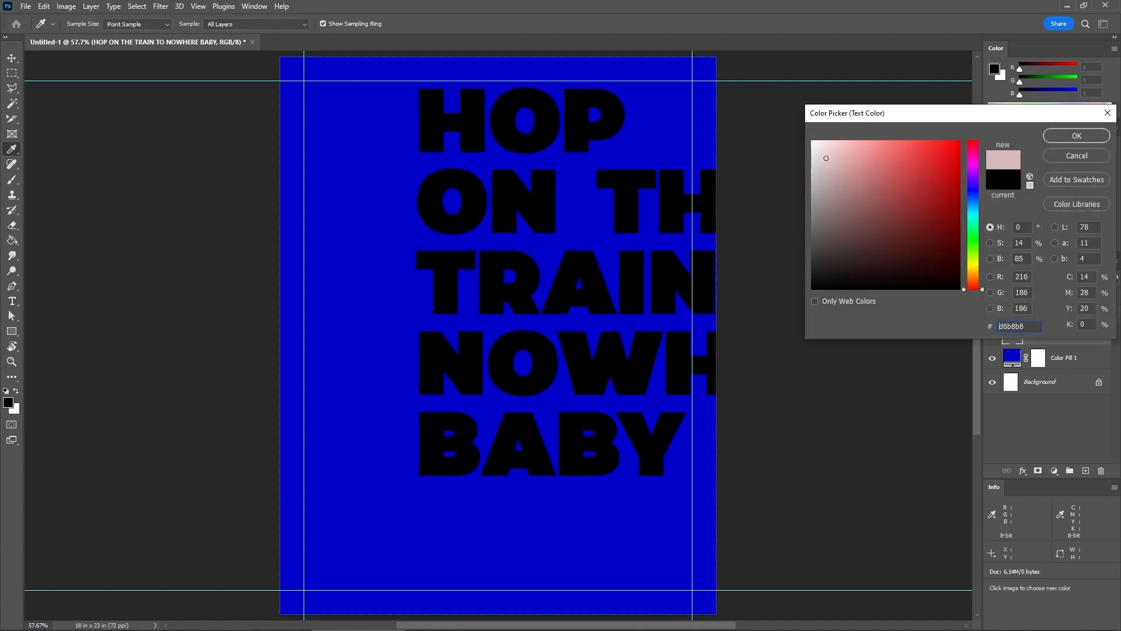
left_click(1055, 135)
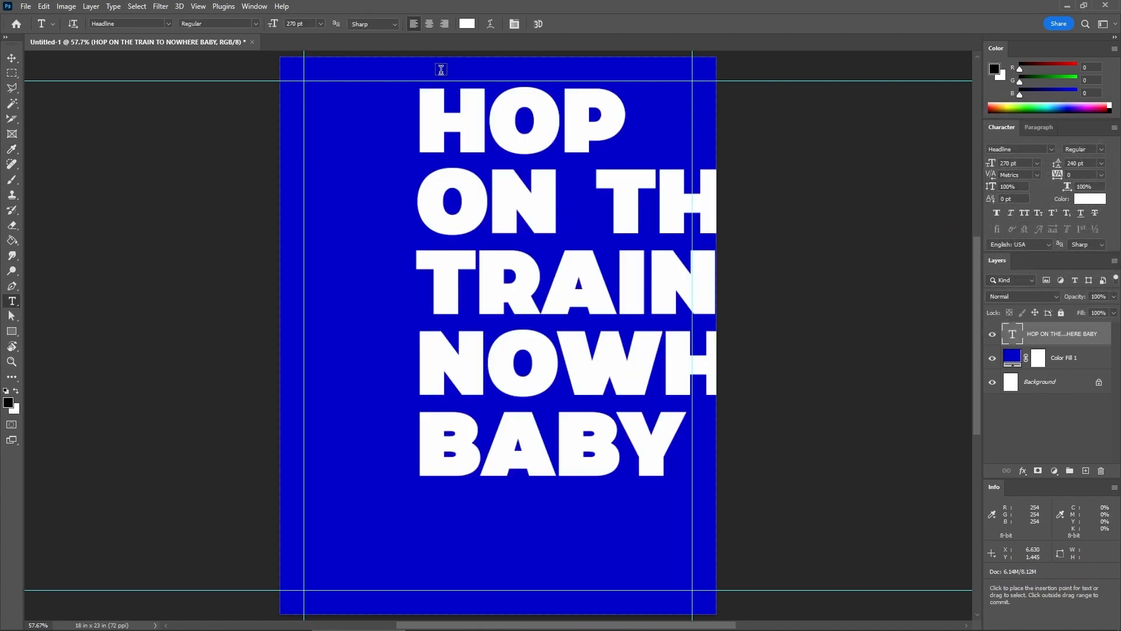
left_click(445, 24)
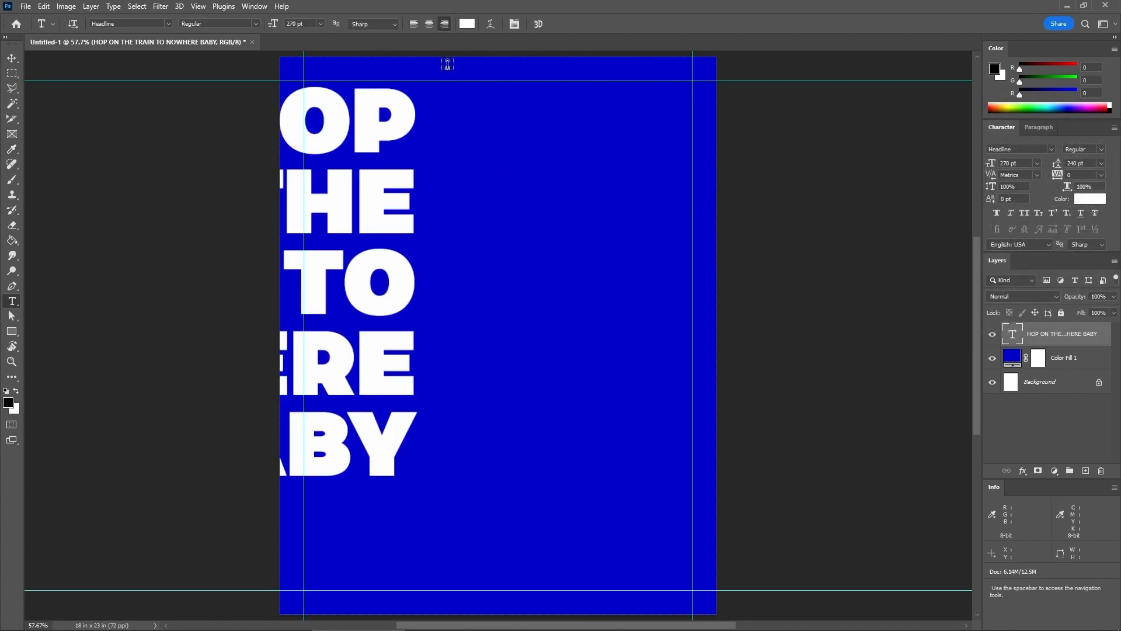
Rotate the text block 90 degrees counterclockwise and position it between the margin guides so the lines read vertically
left_click(12, 58)
left_click_drag(302, 195, 635, 247)
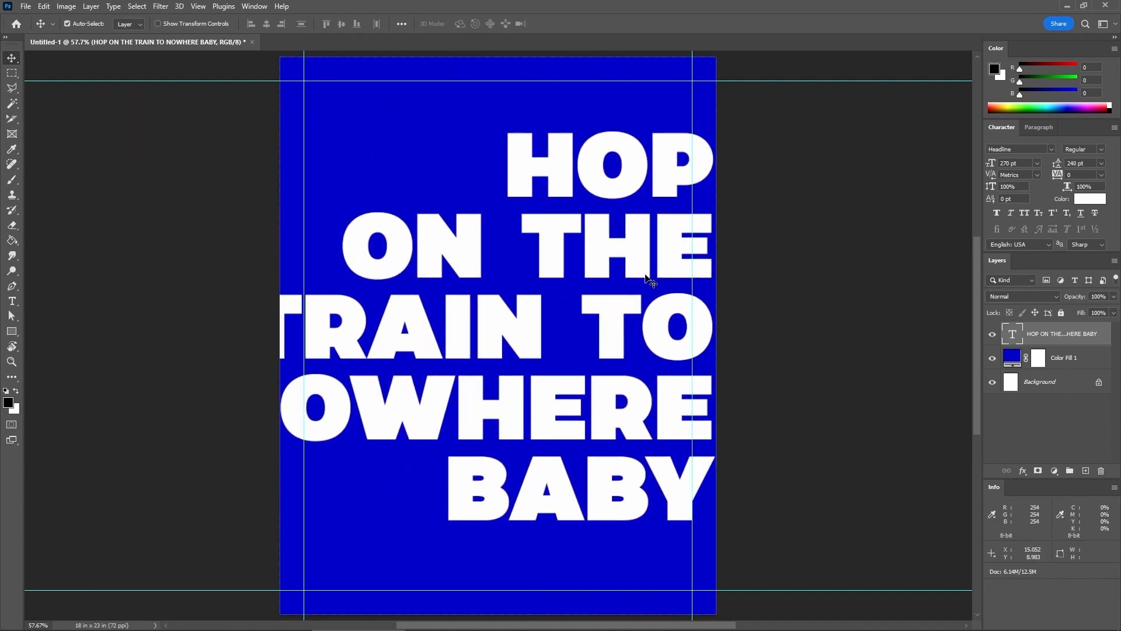
key("ctrl+t")
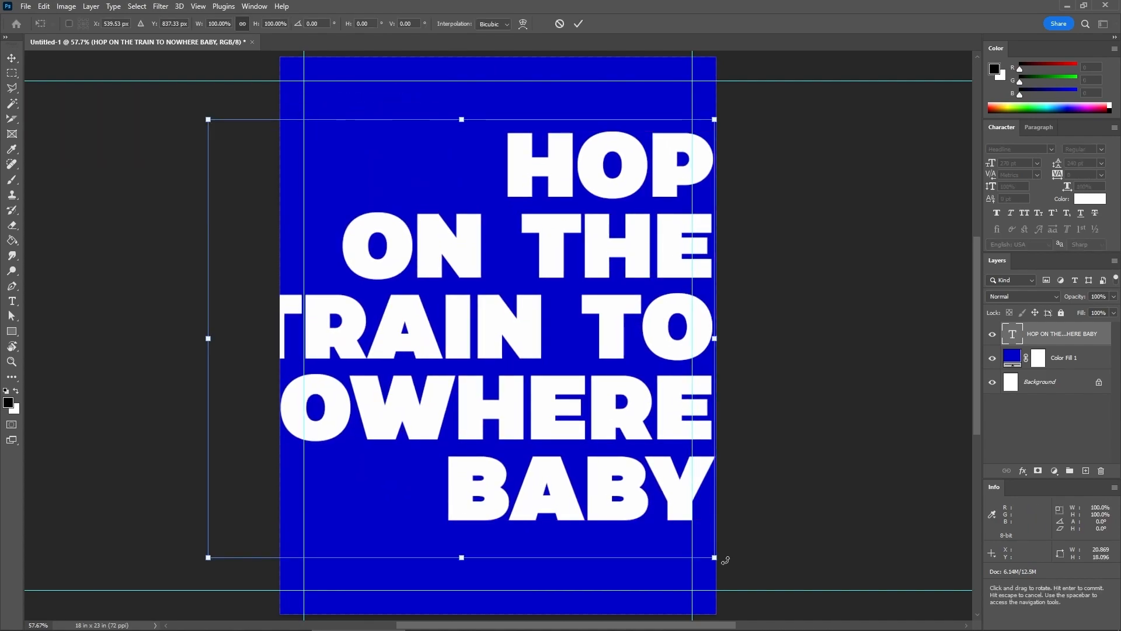
left_click_drag(722, 562, 627, 155)
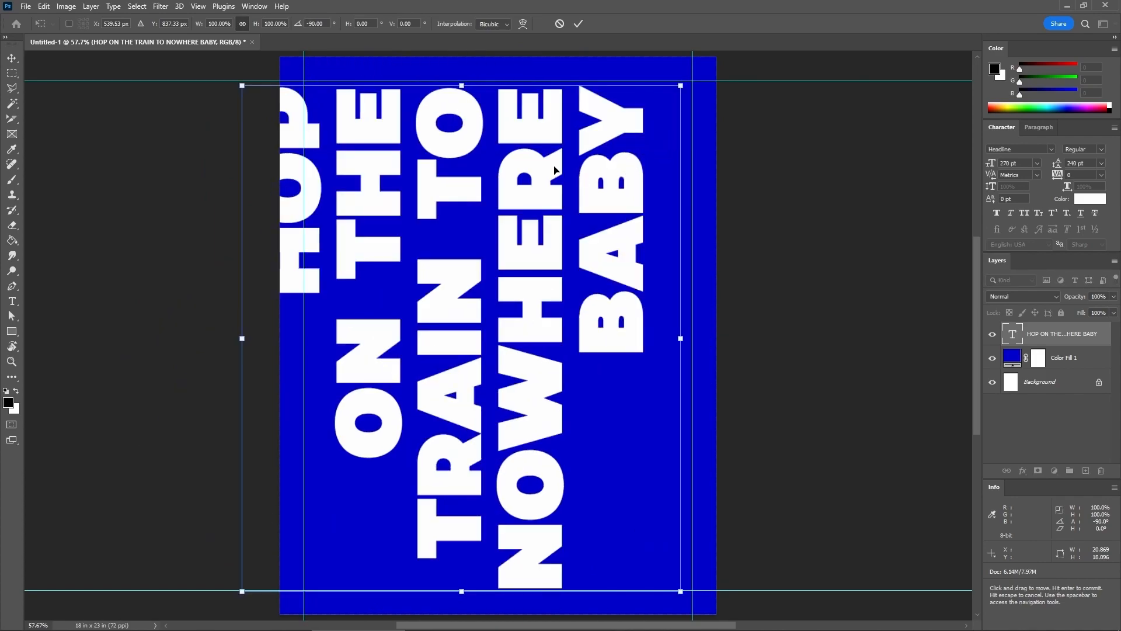
key("Return")
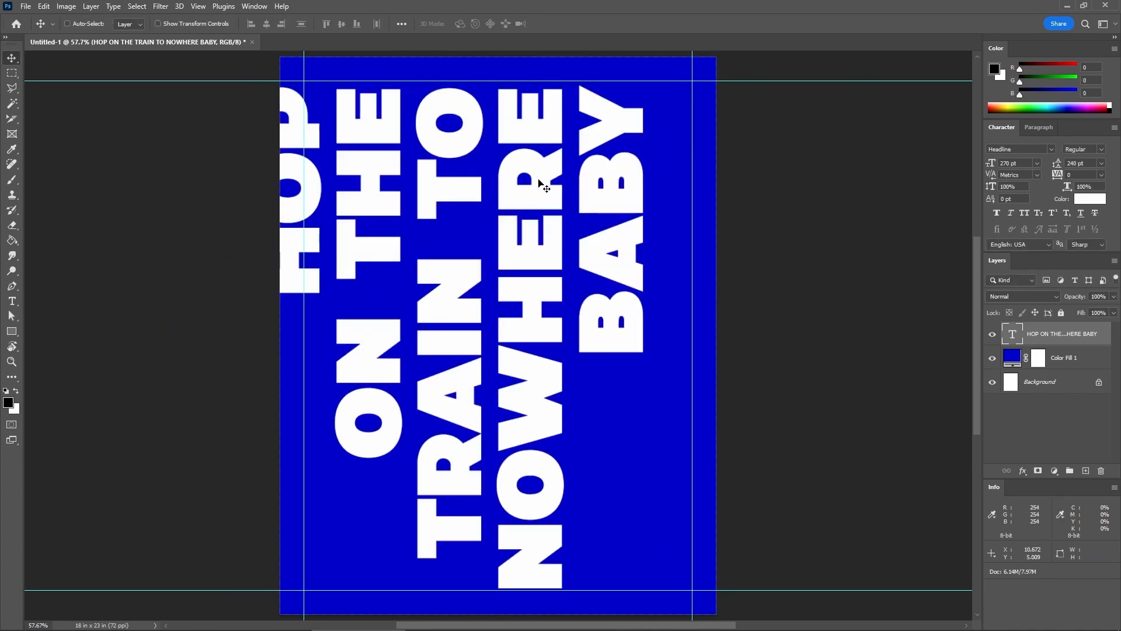
left_click_drag(564, 155, 610, 151)
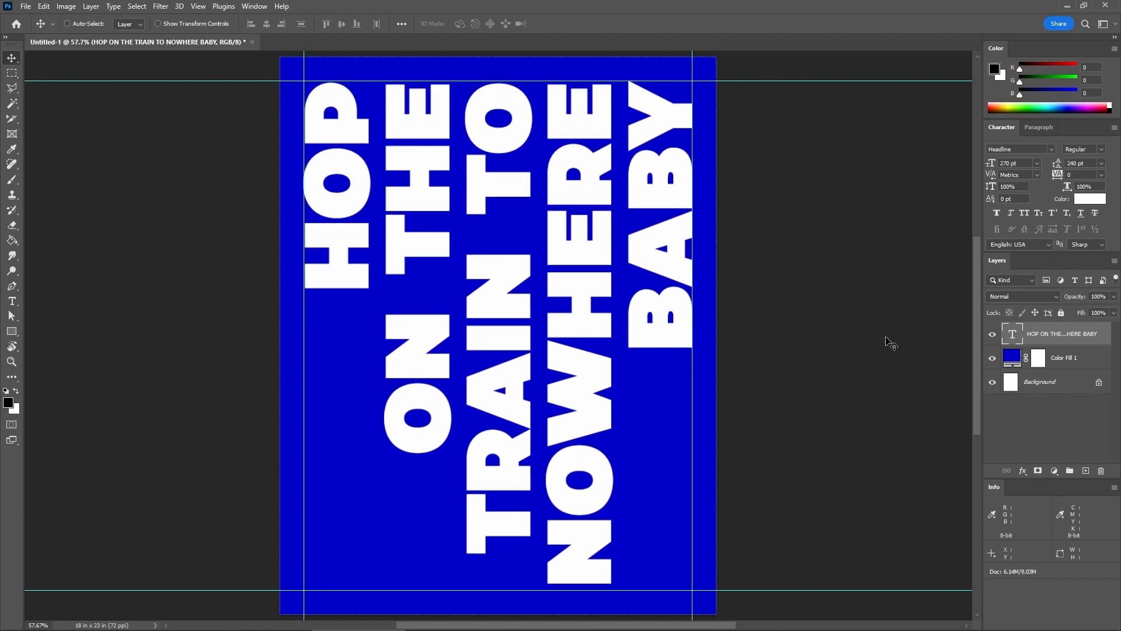
Hide the text and color fill layers and create a rectangle shape 5 px wide and 1512 px high
left_click(993, 335)
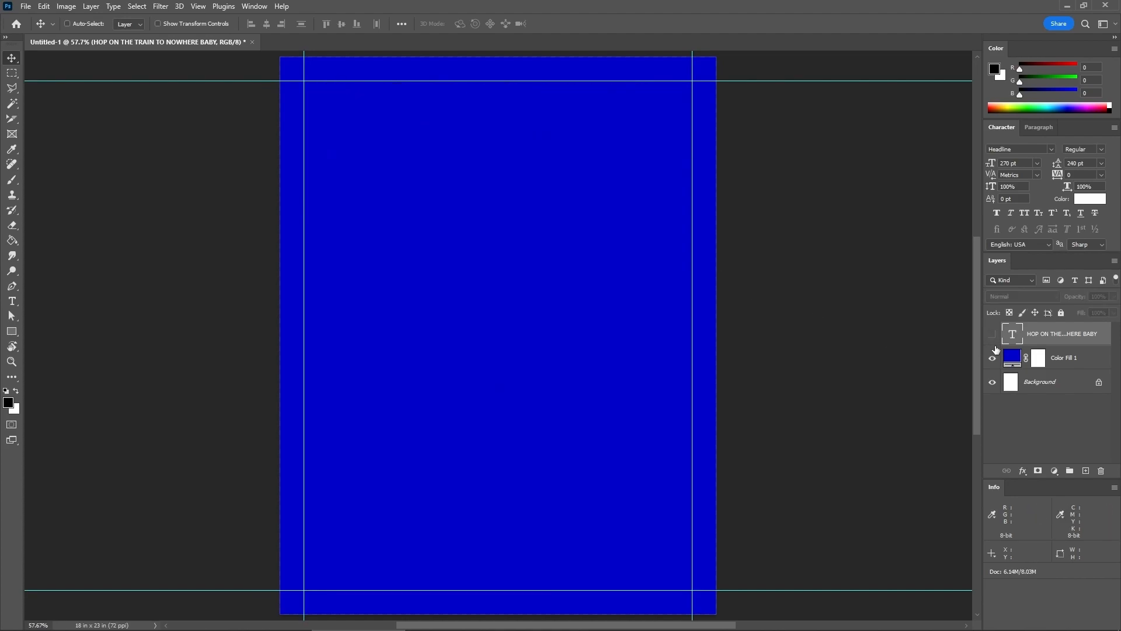
left_click(993, 358)
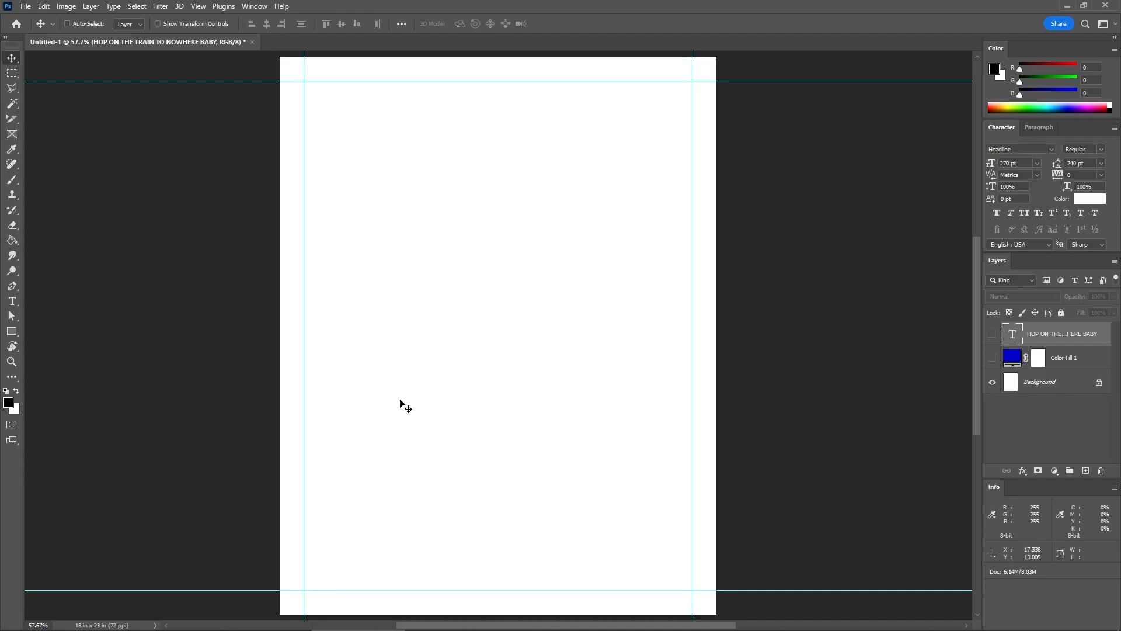
left_click(12, 332)
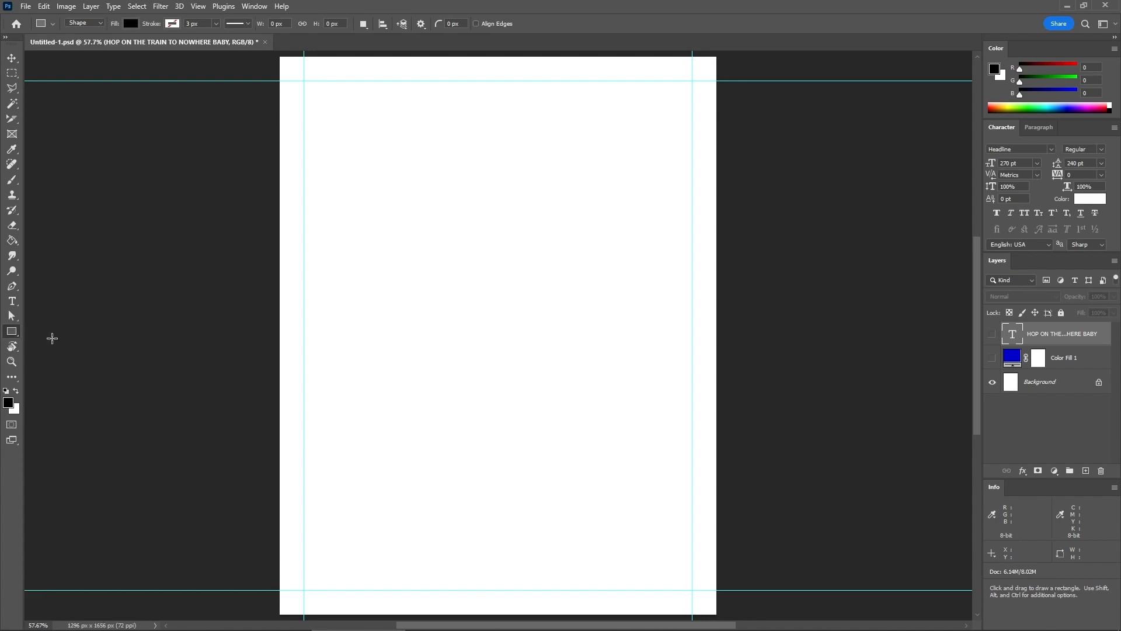
left_click(337, 128)
type("51512")
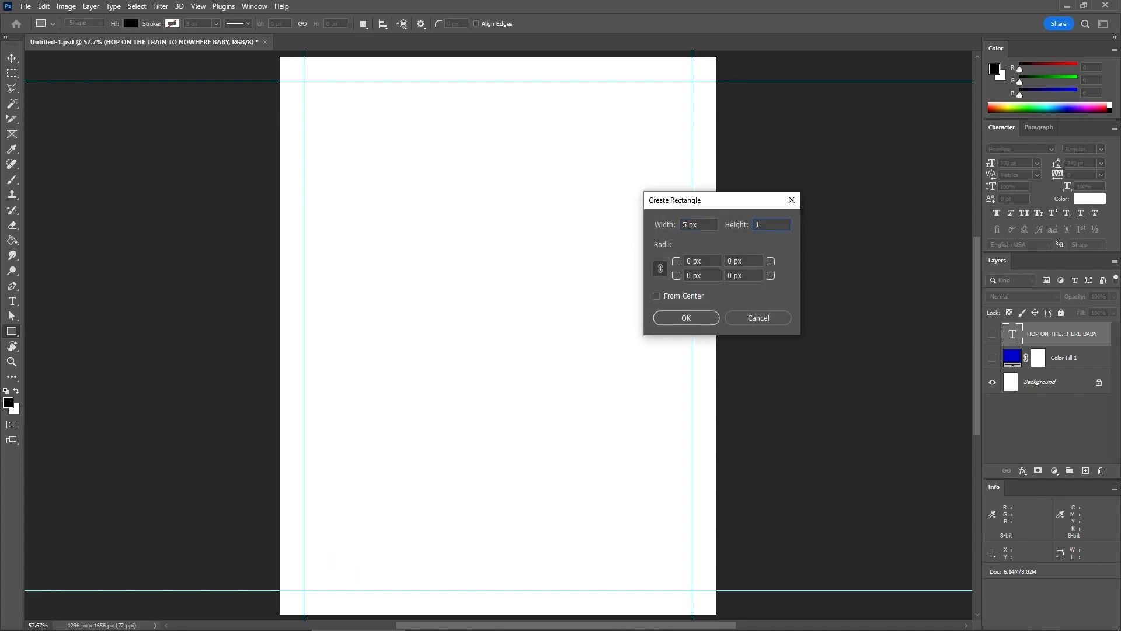
left_click(696, 318)
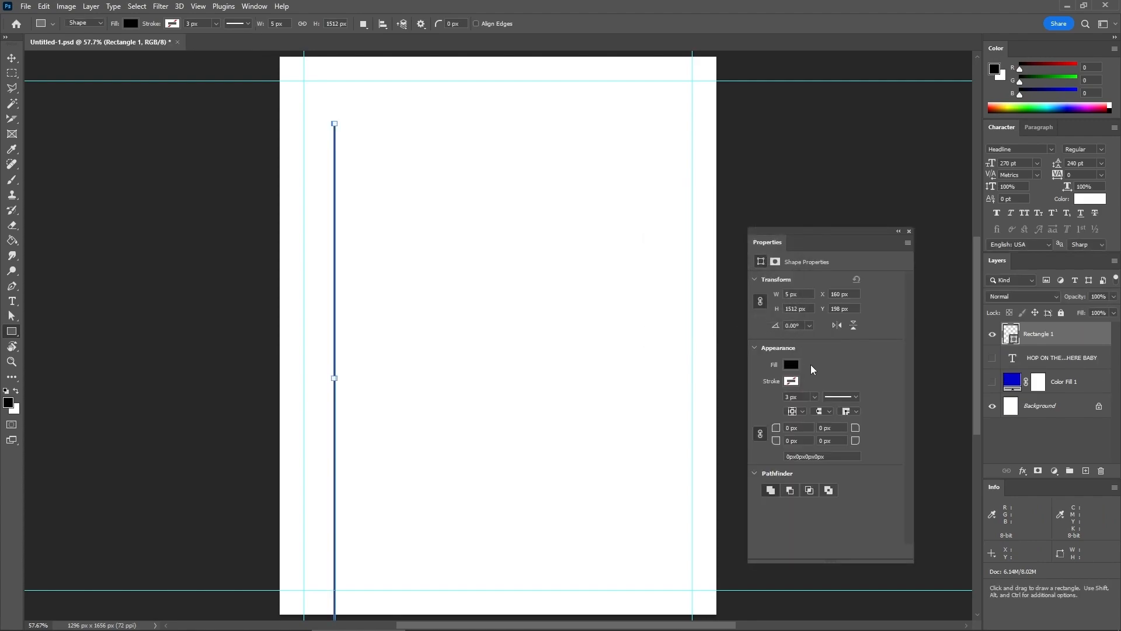
Fill the thin rectangle with the recently used blue of the poster background
left_click(792, 365)
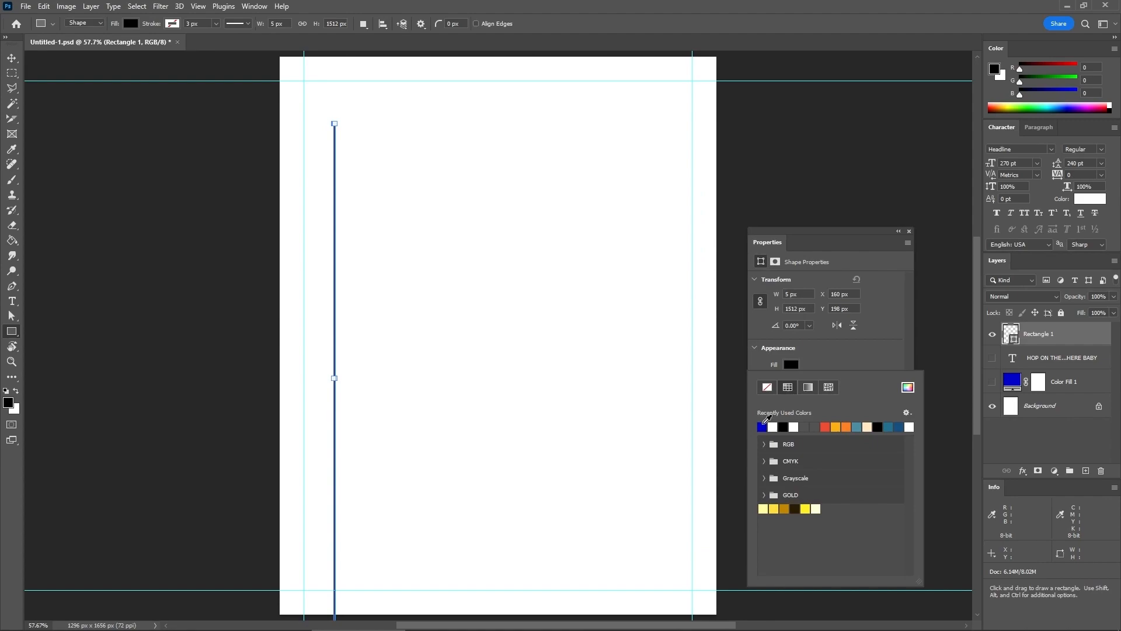
left_click(909, 232)
left_click(910, 231)
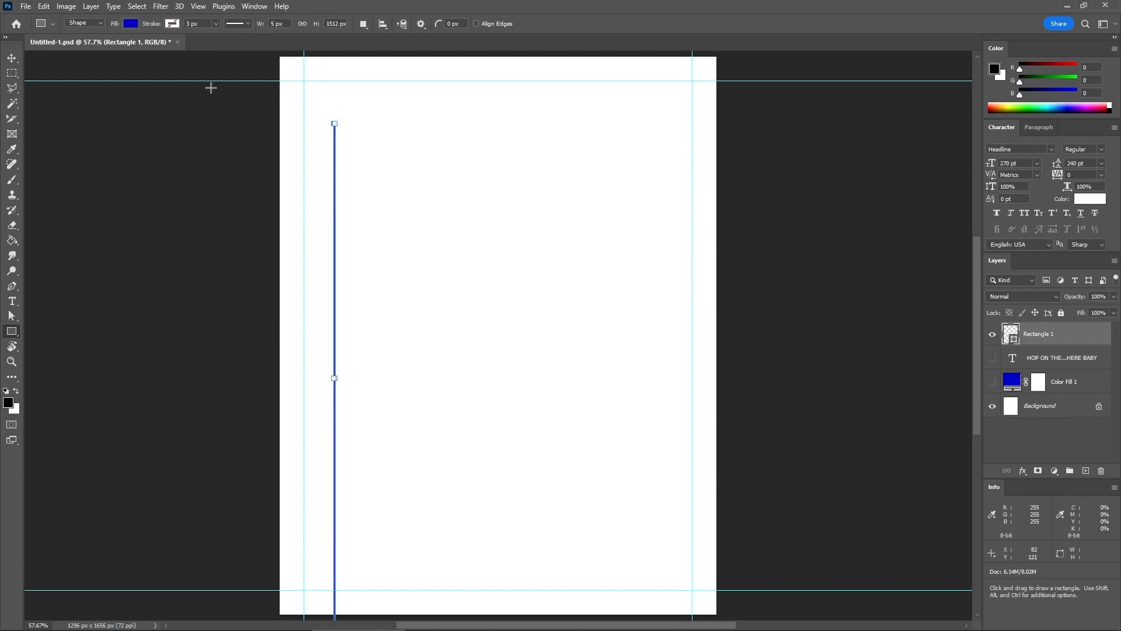
Align the thin blue stripe with the corner where the upper and first side margin guides cross
left_click(16, 58)
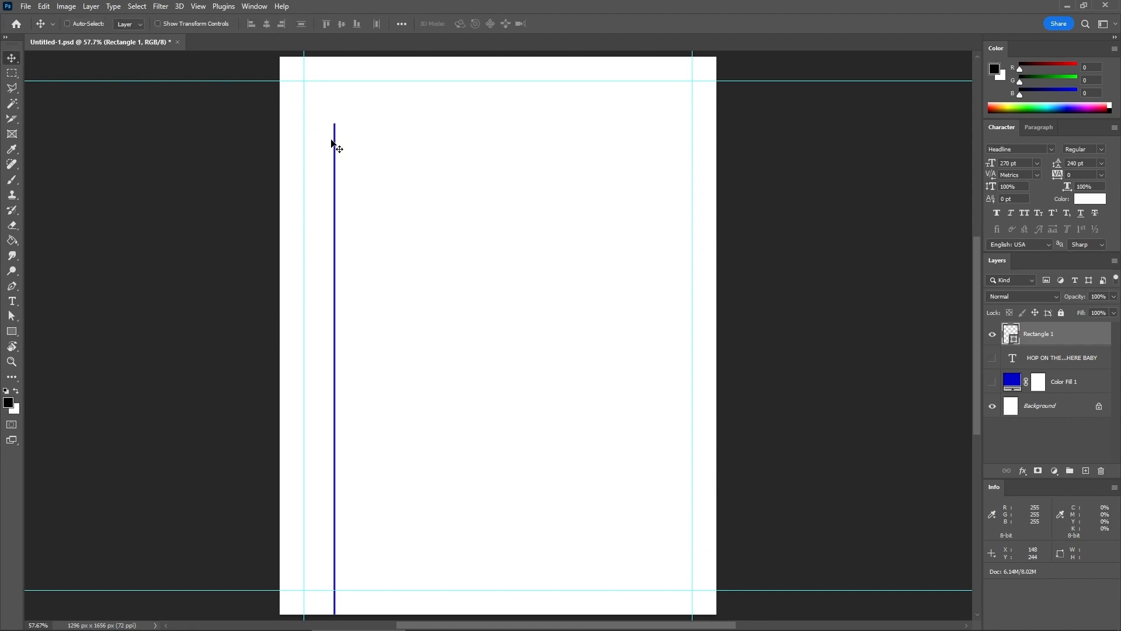
left_click_drag(334, 143, 282, 62)
left_click(18, 366)
key("v")
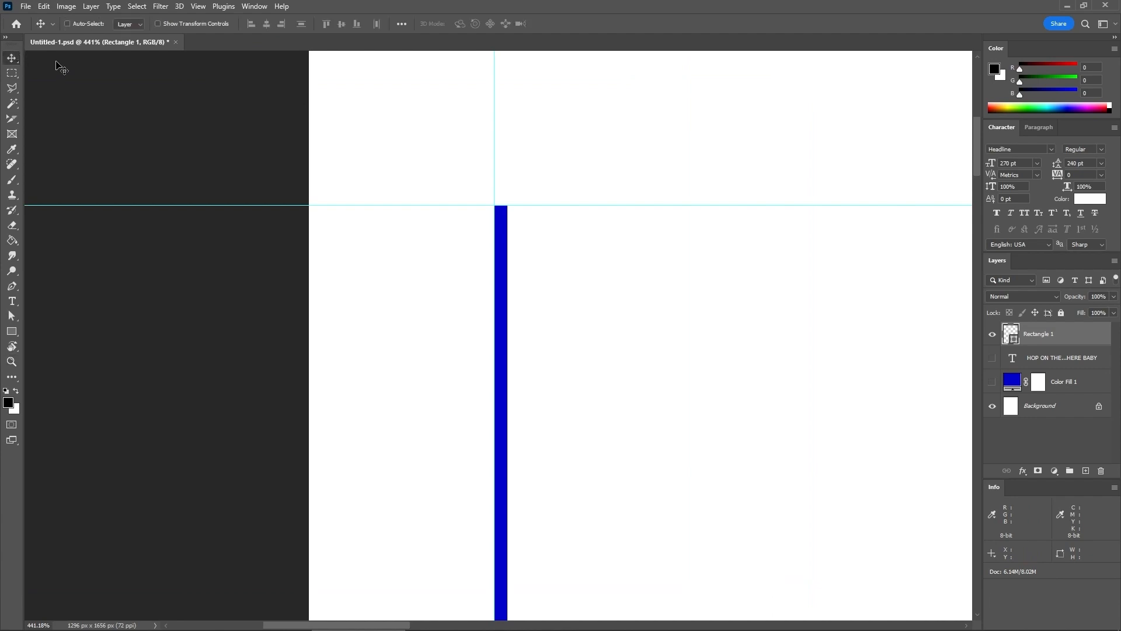
mouse_move(497, 224)
left_mouse_down()
mouse_move(512, 228)
mouse_move(500, 223)
left_mouse_up()
Duplicate the stripe within its shape layer using Path Selection, leaving a gap as wide as the stripe between them
key("ctrl")
key("ctrl+t")
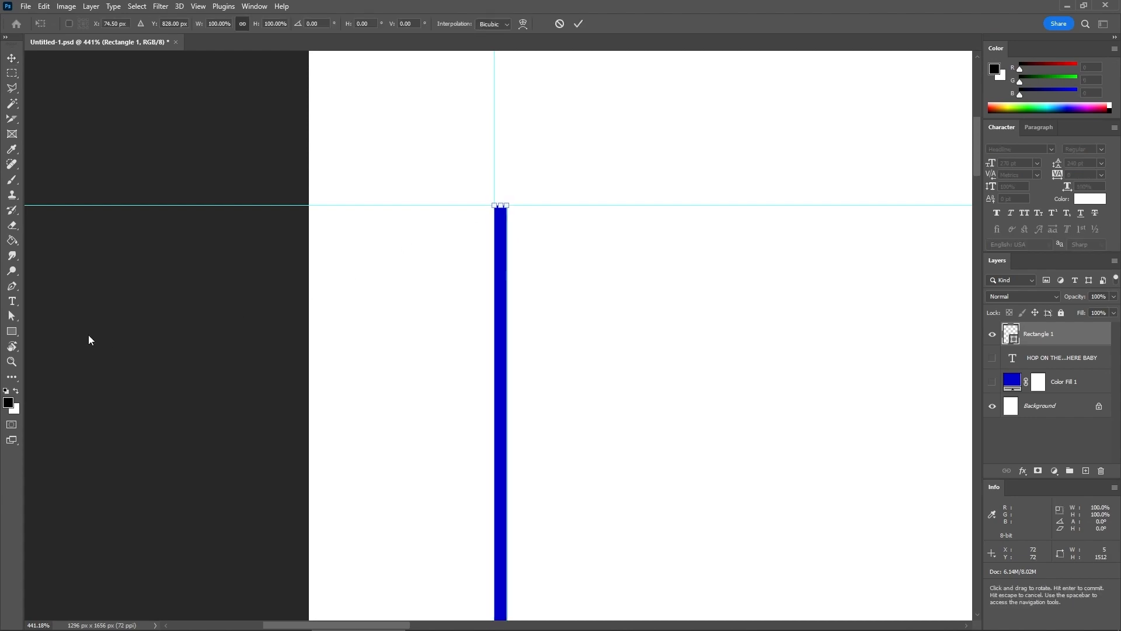
left_click(12, 315)
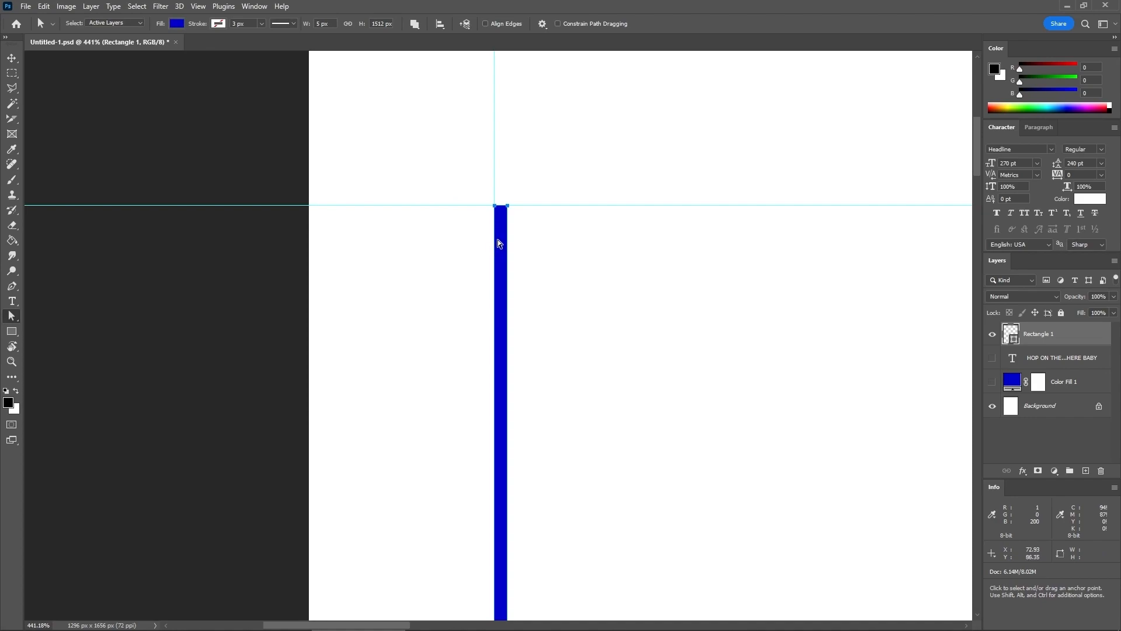
key("alt")
left_click_drag(501, 228, 526, 225)
Check the ruler units for mouse coordinates in the Info Panel Options
left_click(1115, 488)
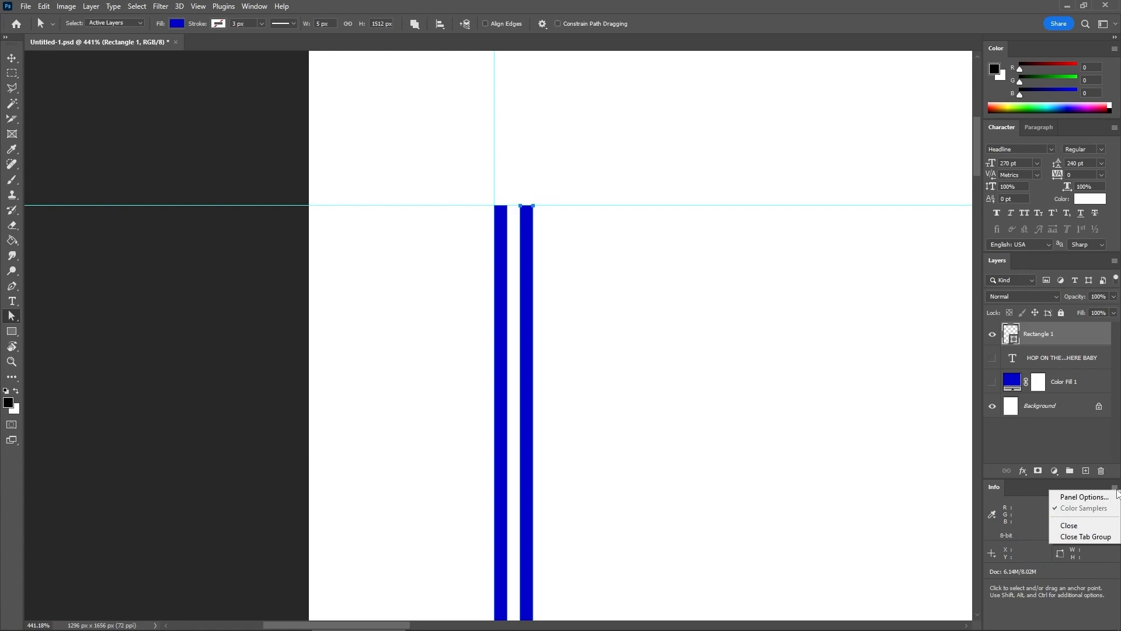
left_click(1081, 497)
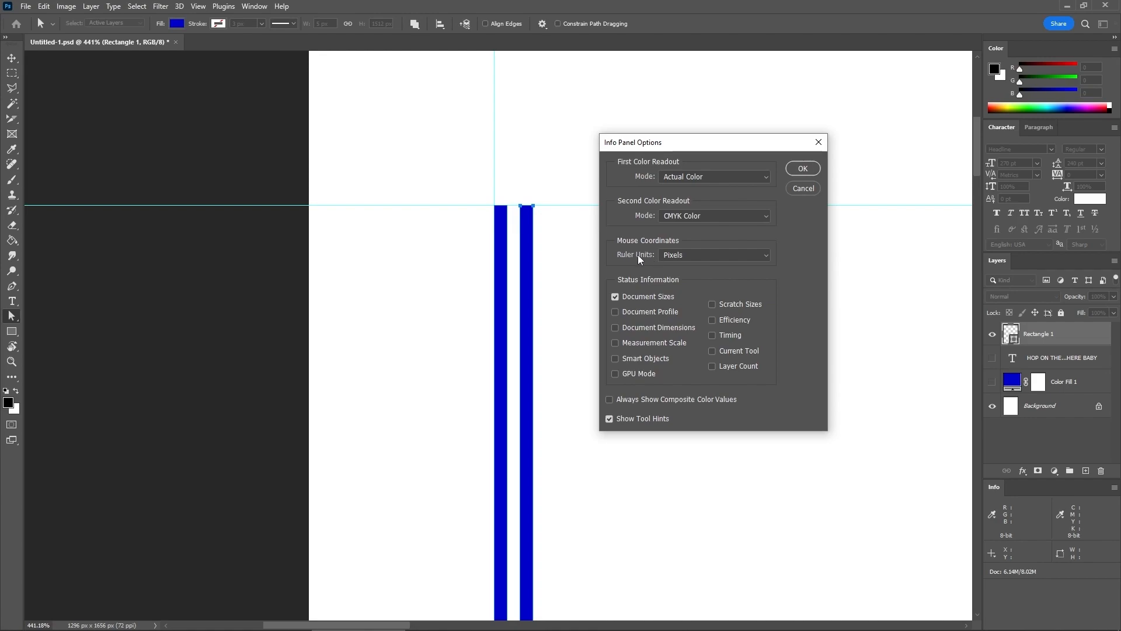
left_click(802, 169)
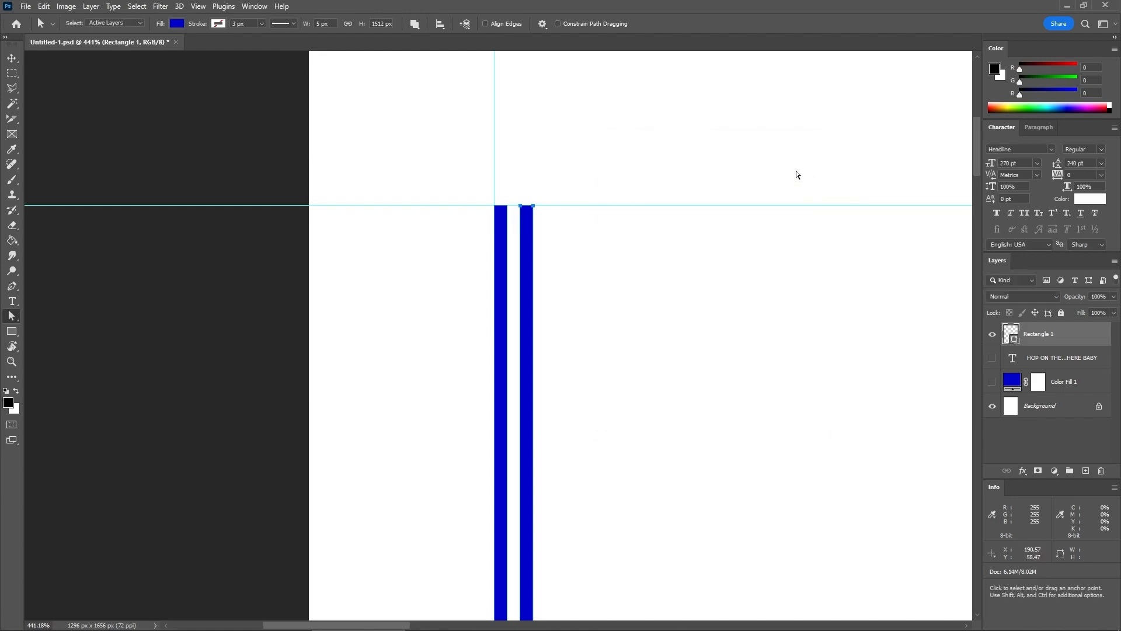
Repeat the stripe duplication at the same spacing until the stripes span the full width between the side margin guides
key("shift")
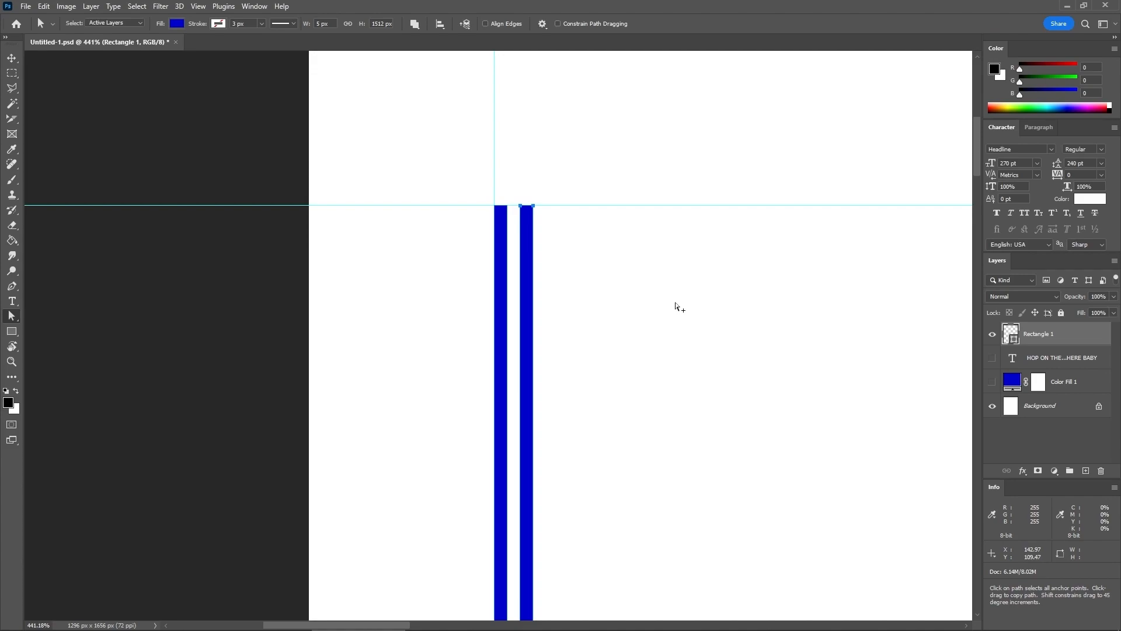
key("ctrl+alt+shift+t")
key("ctrl+alt+shift+t")
key("ctrl+alt+shift+t")
key("ctrl+alt+shift+t")
key("ctrl+alt+shift+t")
key("ctrl+alt+shift+t")
key("ctrl+alt+shift+t")
key("ctrl+alt+shift+t")
key("ctrl+alt+shift+t")
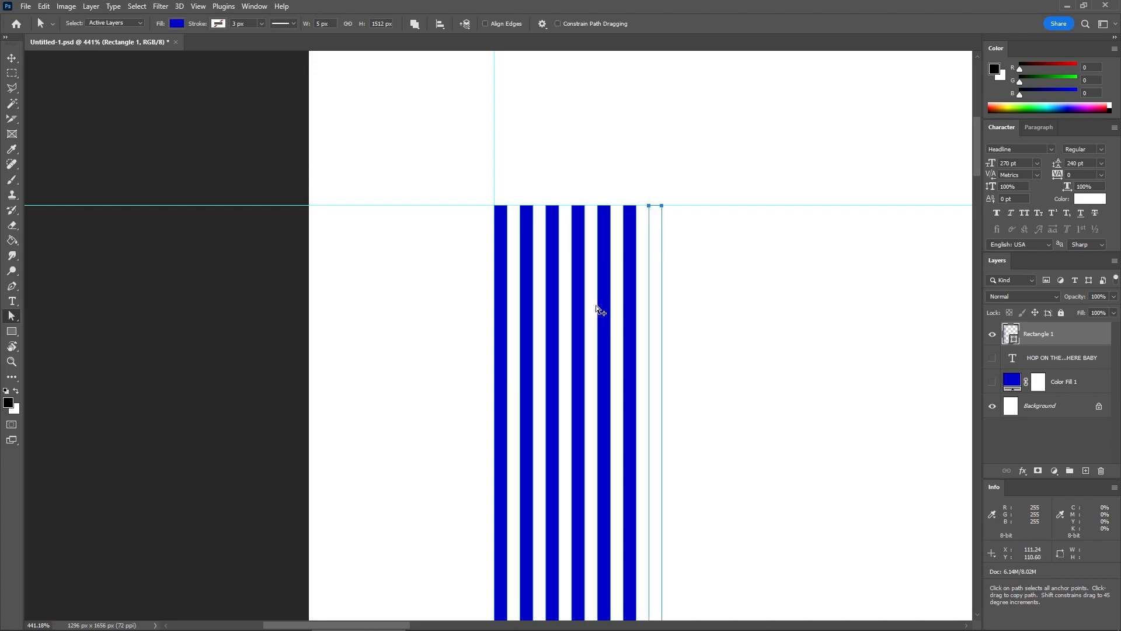
key("ctrl+alt+shift+t")
key("ctrl+alt+shift+t")
key("ctrl+alt+shift+t")
key("ctrl+alt+shift+t")
key("ctrl+alt+shift+t")
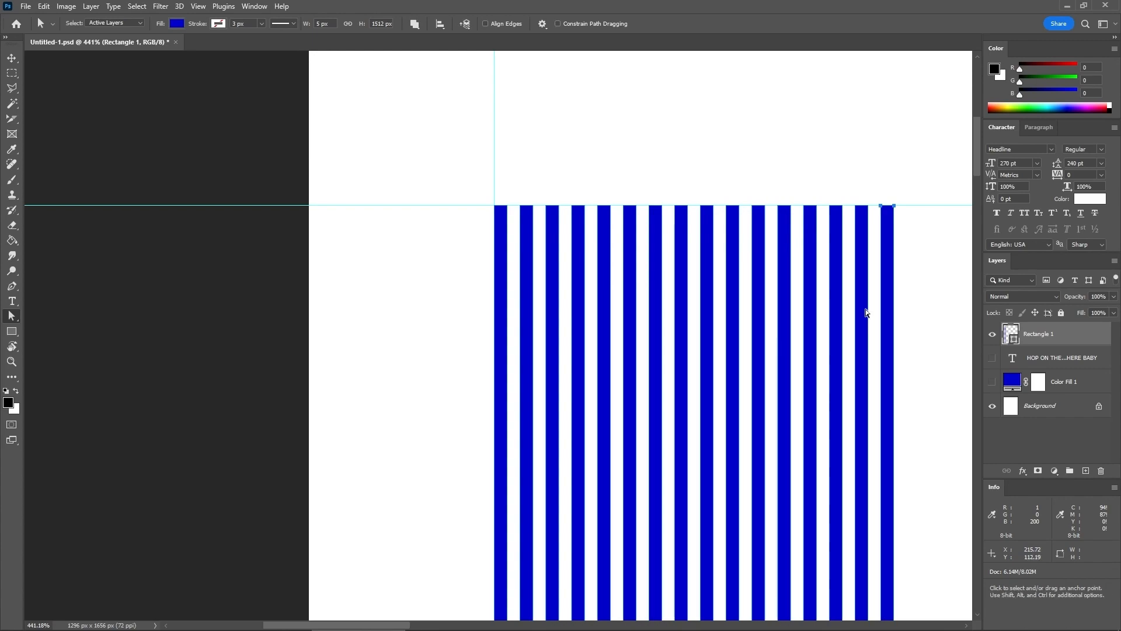
key("ctrl+0")
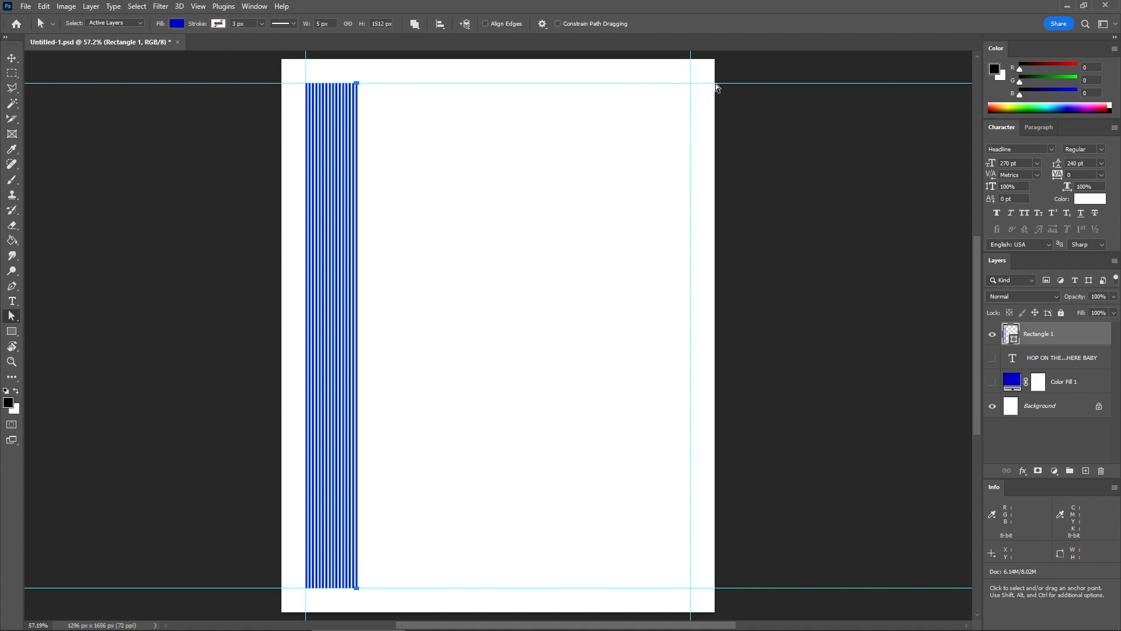
key("ctrl+alt+shift+t")
key("ctrl+alt+shift+t")
key("ctrl+alt+shift+t")
key("ctrl+alt+shift+t")
key("ctrl+alt+shift+t")
key("ctrl+alt+shift+t")
key("ctrl+alt+shift+t")
key("ctrl+alt+shift+t")
key("ctrl+alt+shift+t")
key("ctrl+alt+shift+t")
key("ctrl+alt+shift+t")
key("ctrl+alt+shift+t")
key("ctrl+alt+shift+t")
key("ctrl+alt+shift+t")
key("ctrl+alt+shift+t")
key("ctrl+alt+shift+t")
key("ctrl+alt+shift+t")
key("ctrl+alt+shift+t")
key("ctrl+alt+shift+t")
key("ctrl+alt+shift+t")
key("ctrl+alt+shift+t")
key("ctrl+alt+shift+t")
key("ctrl+alt+shift+t")
key("ctrl+alt+shift+t")
key("ctrl+alt+shift+t")
key("ctrl+alt+shift+t")
key("ctrl+alt+shift+t")
key("ctrl+alt+shift+t")
key("ctrl+alt+shift+t")
key("ctrl+alt+shift+t")
key("ctrl+alt+shift+t")
key("ctrl+alt+shift+t")
key("ctrl+alt+shift+t")
key("ctrl+alt+shift+t")
key("ctrl+alt+shift+t")
key("ctrl+alt+shift+t")
key("ctrl+alt+shift+t")
key("ctrl+alt+shift+t")
key("ctrl+alt+shift+t")
key("ctrl+alt+shift+t")
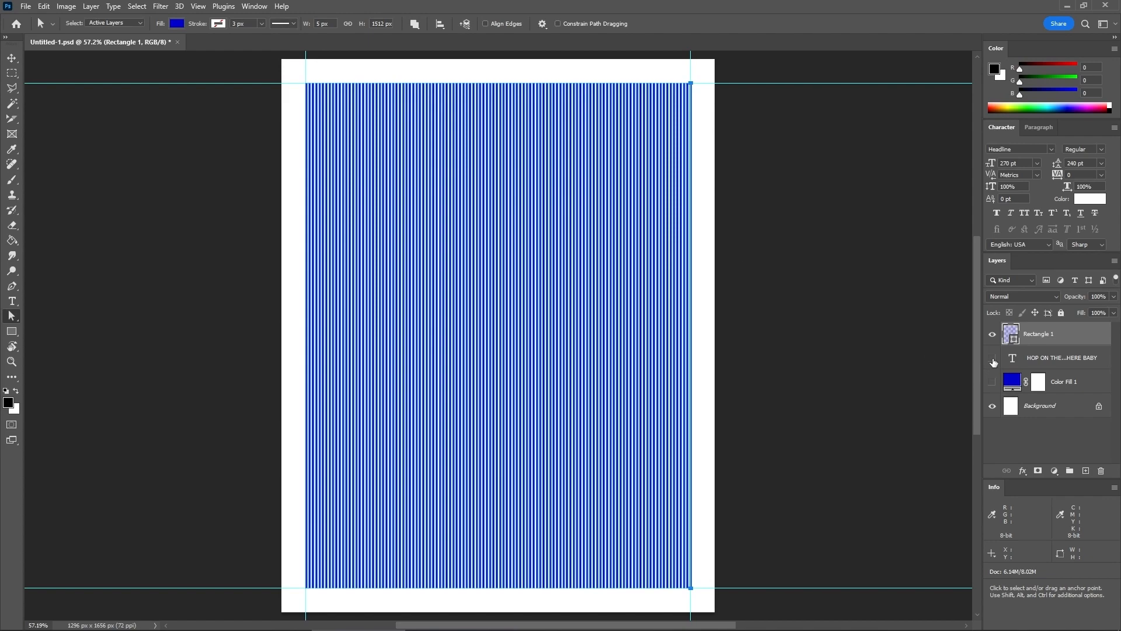
Show the text and color fill layers again, then duplicate Color Fill 1 and keep its lower copy hidden as a backup
left_click(993, 383)
left_click(1078, 363)
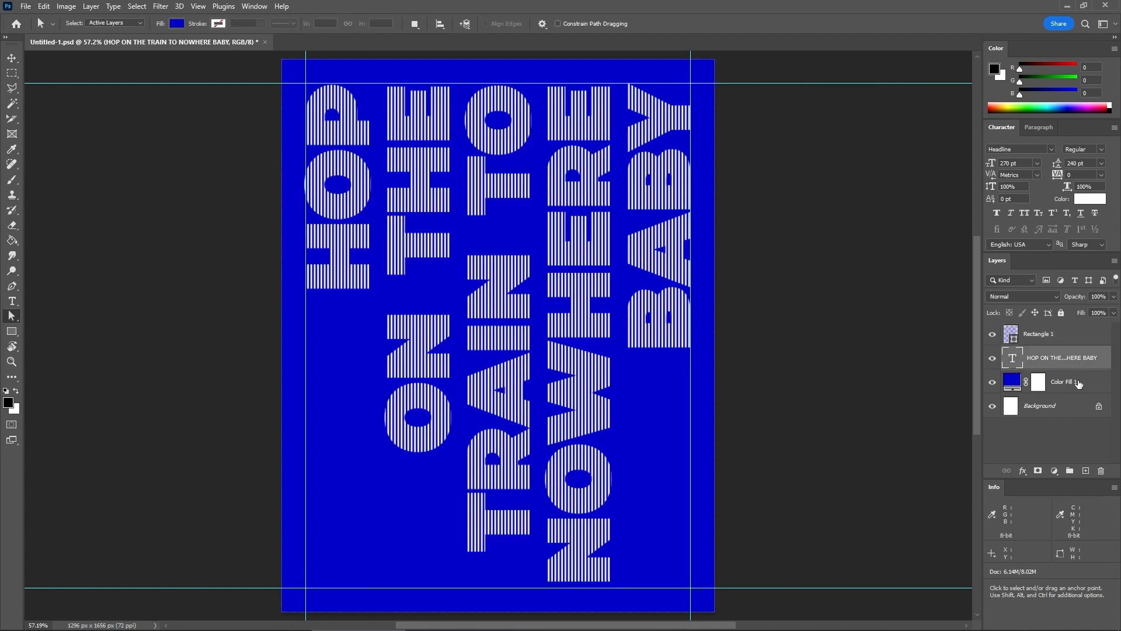
left_click(1086, 383)
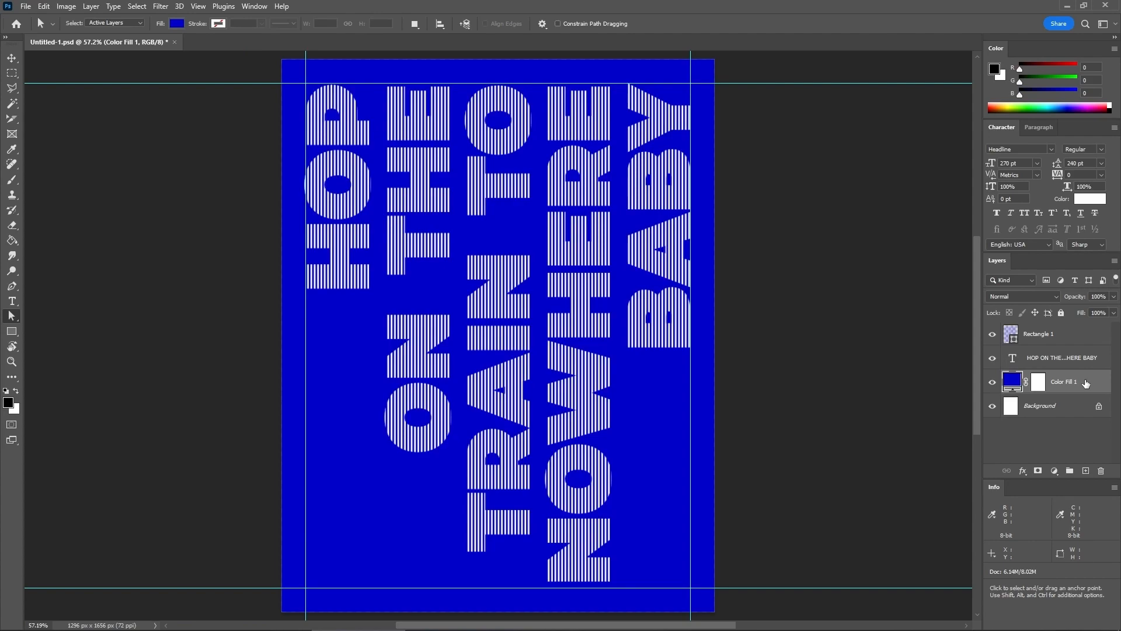
key("ctrl+j")
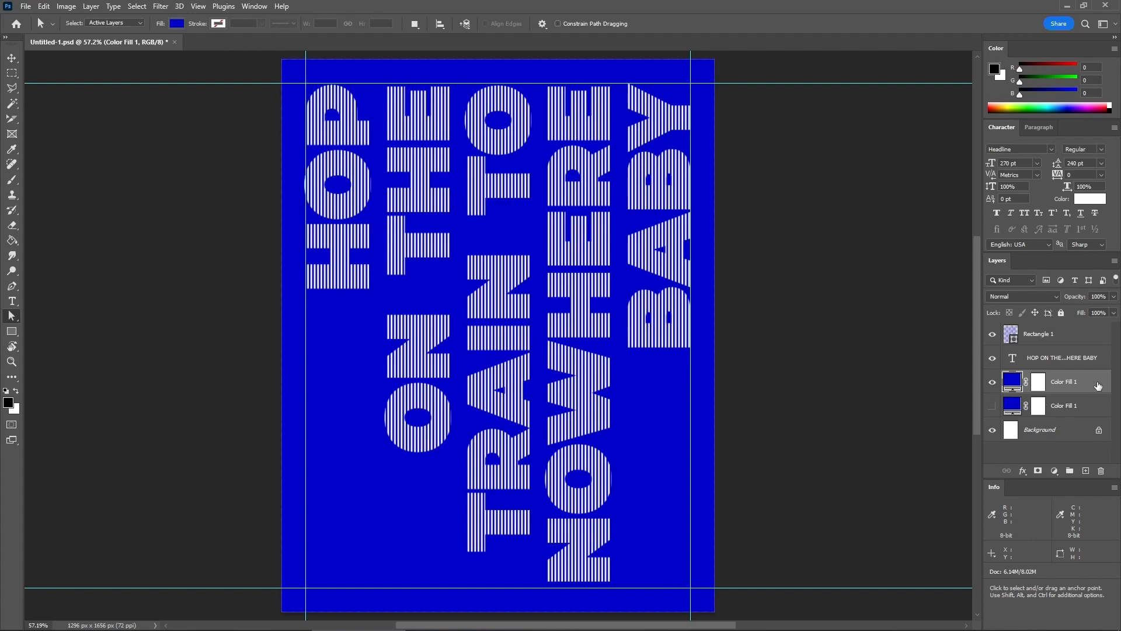
Merge the stripe shape, the text layer and the visible color fill into a single layer
left_click(1069, 337, "shift")
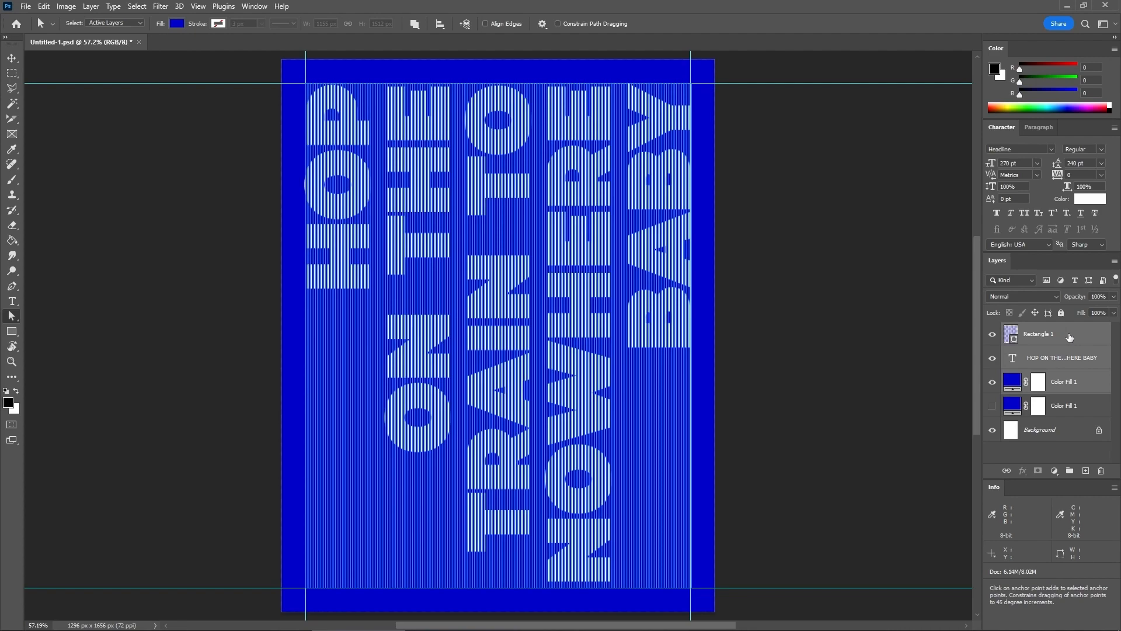
right_click(1079, 338)
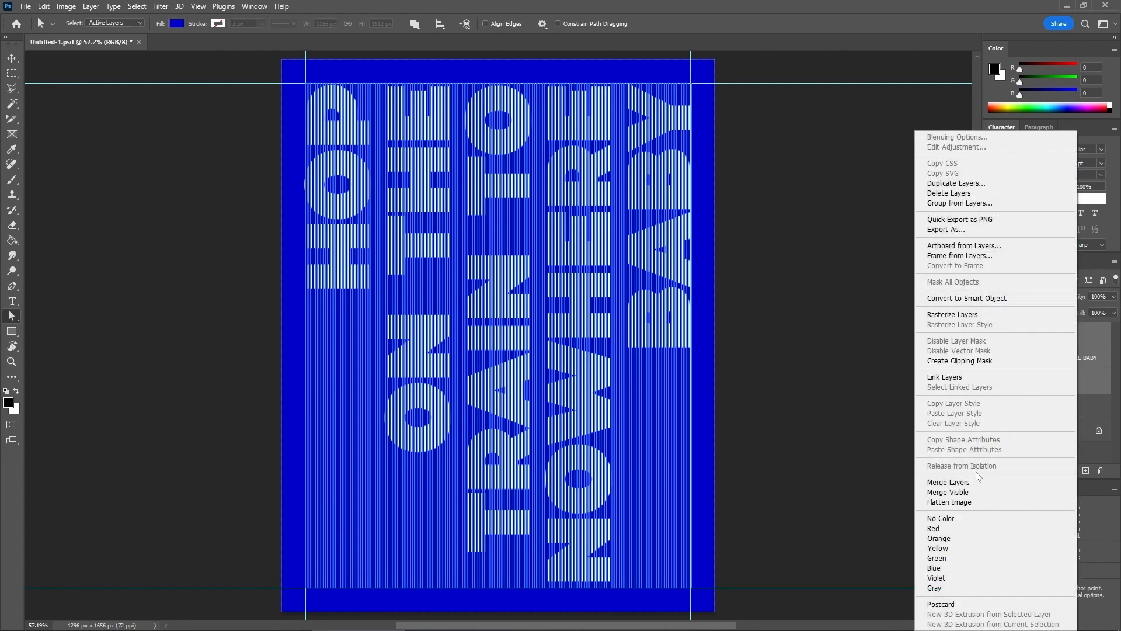
left_click(948, 482)
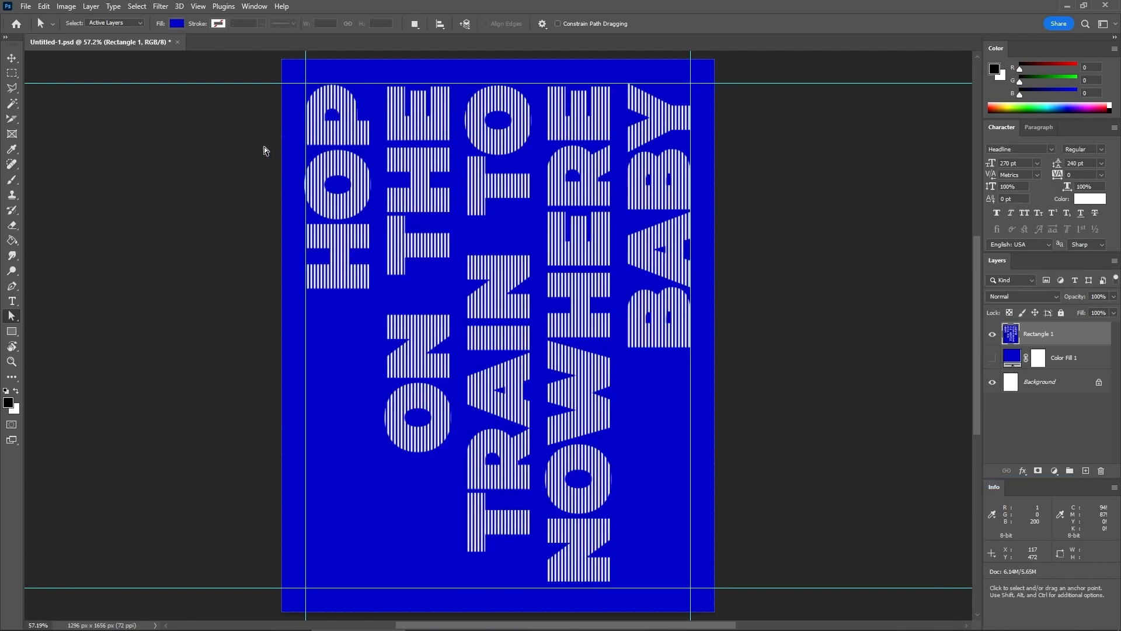
Start the Liquify filter on the merged layer and bulge the stripes in H, O and P of "HOP" using a size 90 Bloat brush
left_click(161, 7)
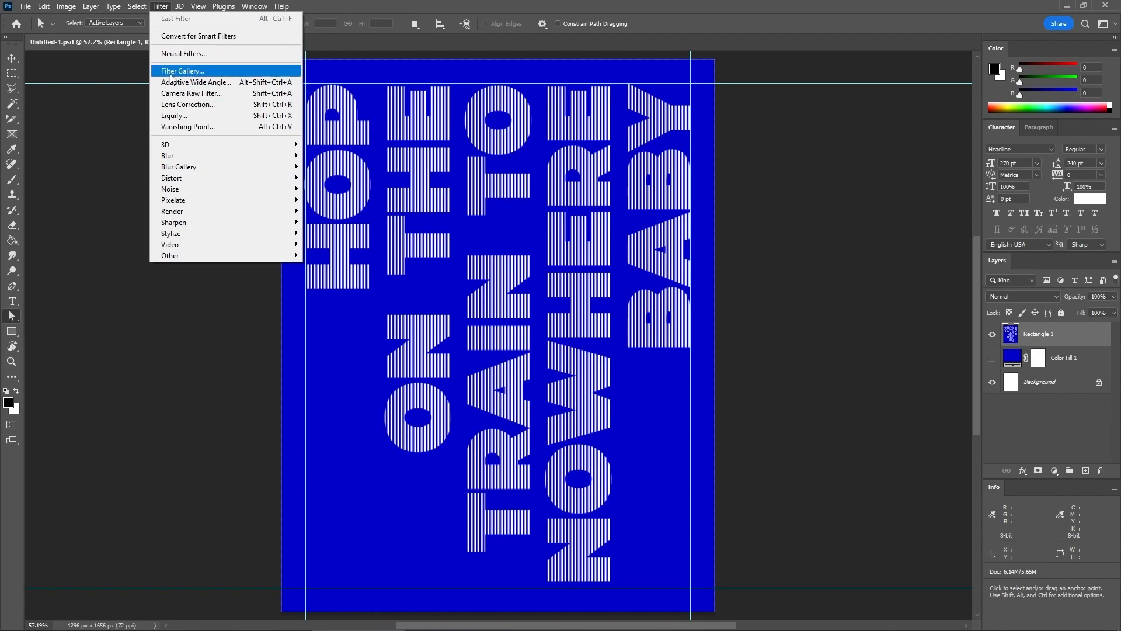
left_click(171, 115)
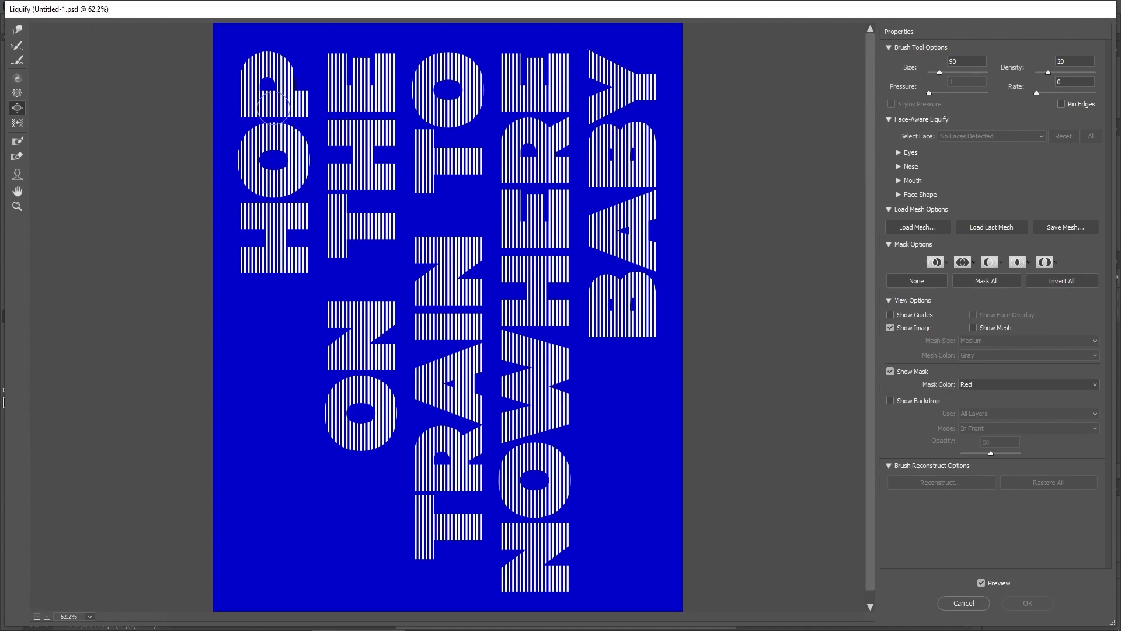
left_click_drag(272, 101, 277, 101)
left_click_drag(283, 174, 284, 183)
key("ctrl+z")
key("ctrl+z")
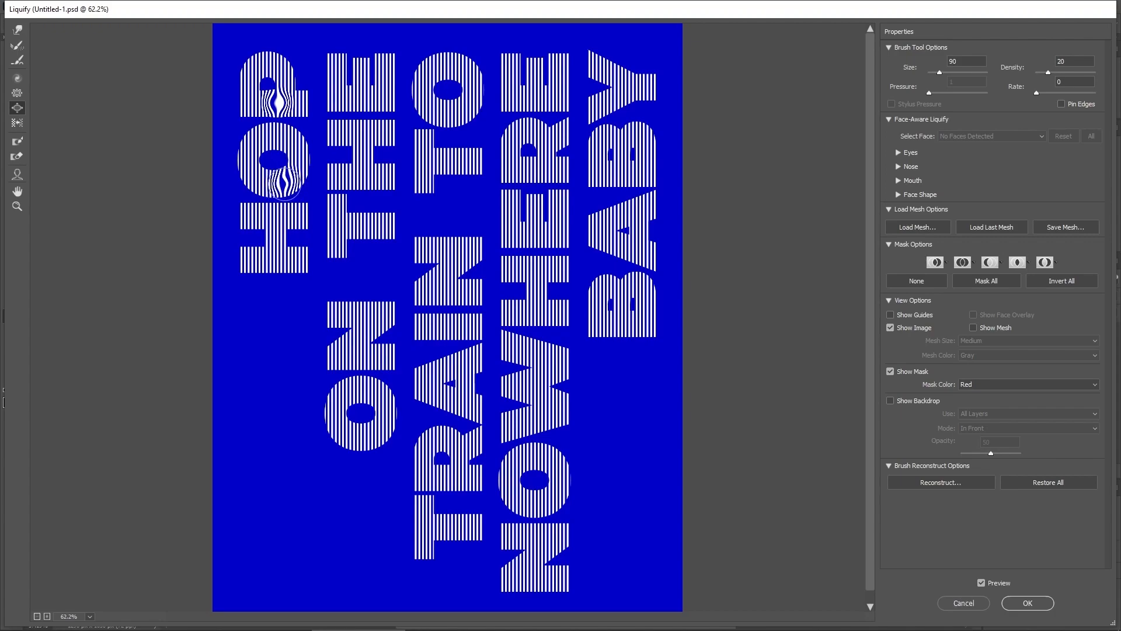
mouse_move(282, 255)
left_mouse_down()
mouse_move(283, 276)
mouse_move(282, 264)
left_mouse_up()
key("ctrl+z")
Bloat the stripes in the T and E of "THE", both letters of "TO" and the T of "TRAIN"
left_click_drag(368, 107, 363, 104)
left_click_drag(356, 203, 366, 227)
left_click_drag(463, 66, 463, 73)
mouse_move(453, 153)
left_mouse_down()
mouse_move(454, 173)
mouse_move(452, 164)
left_mouse_up()
key("ctrl+z")
left_click_drag(465, 522, 463, 528)
Bloat small areas of the stripes in the O, W, H and both E letters of "NOWHERE"
left_click_drag(536, 65, 536, 74)
left_click_drag(540, 225, 541, 233)
left_click(548, 316)
key("ctrl+z")
mouse_move(548, 319)
left_mouse_down()
mouse_move(546, 328)
mouse_move(545, 319)
left_mouse_up()
left_click_drag(552, 403, 548, 415)
key("ctrl+z")
left_click_drag(554, 487, 549, 506)
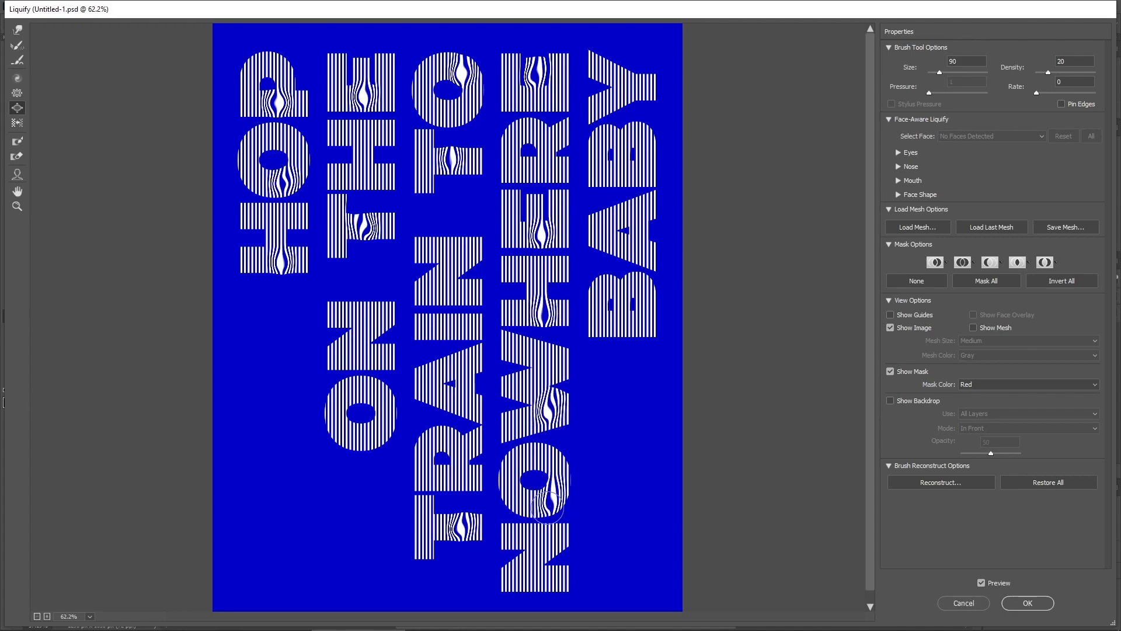
Bloat the stripes in the Y, the A and the first B of "BABY"
left_click_drag(624, 63, 624, 88)
left_click(608, 224)
key("ctrl+z")
key("ctrl+z")
left_click_drag(609, 205, 611, 230)
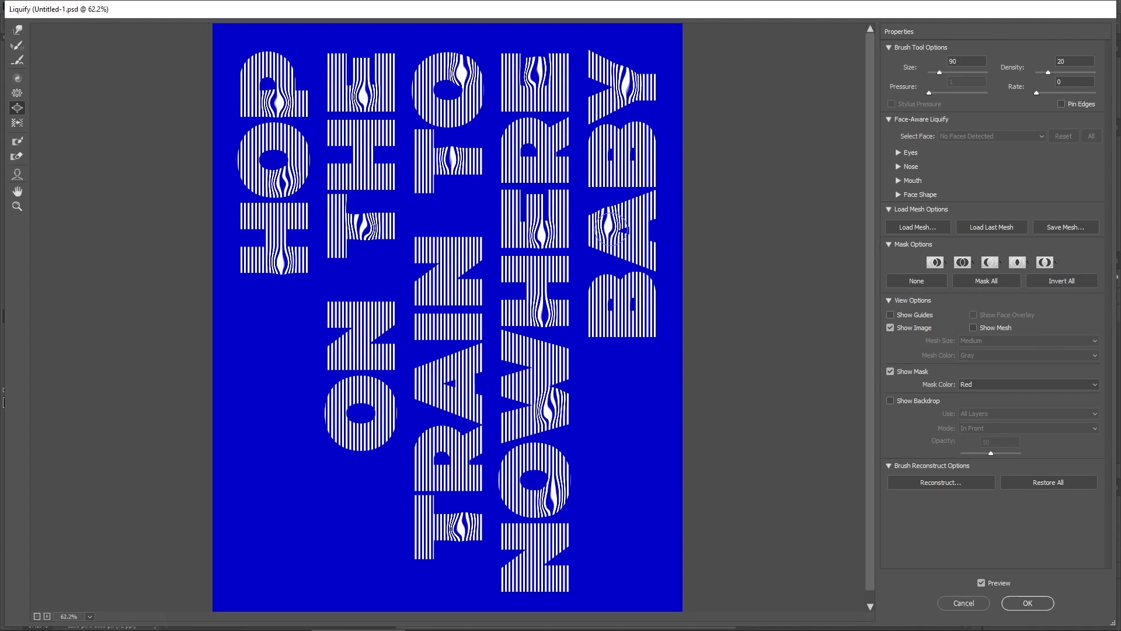
left_click_drag(613, 309, 604, 336)
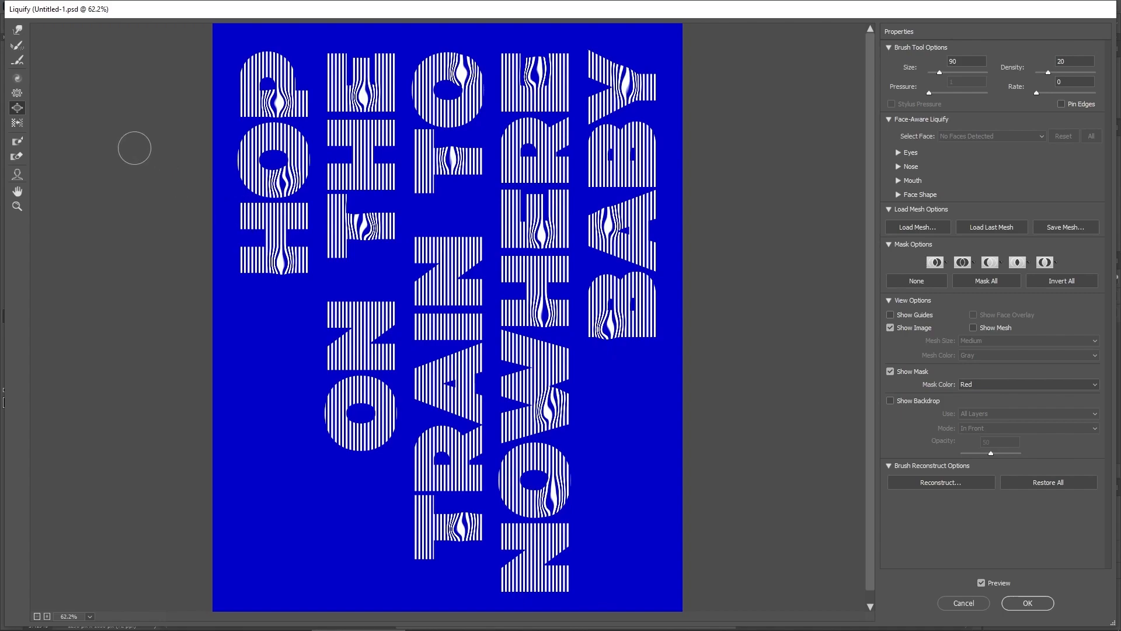
Twirl the lettering in all five columns into waves with the Twirl Clockwise tool at size 300 and pressure 82
left_click(17, 78)
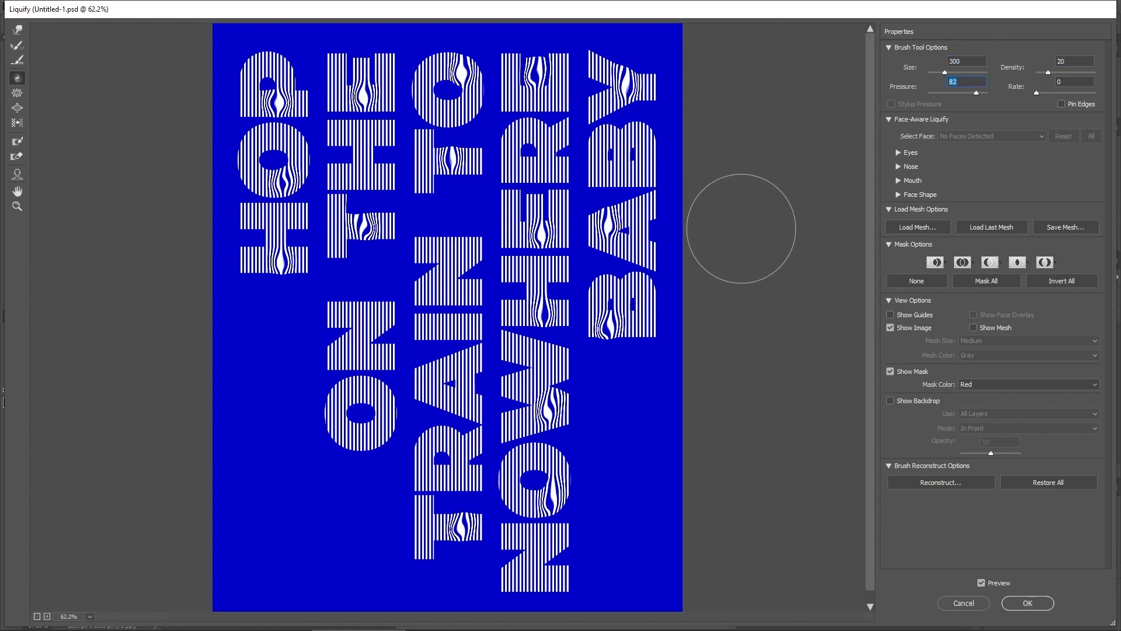
mouse_move(282, 107)
left_mouse_down()
mouse_move(268, 89)
mouse_move(285, 174)
mouse_move(277, 226)
left_mouse_up()
mouse_move(350, 81)
left_mouse_down()
mouse_move(357, 165)
mouse_move(345, 180)
mouse_move(367, 251)
mouse_move(358, 428)
mouse_move(352, 412)
mouse_move(372, 372)
mouse_move(365, 344)
mouse_move(352, 368)
mouse_move(368, 308)
mouse_move(474, 74)
mouse_move(486, 71)
mouse_move(440, 139)
mouse_move(455, 261)
mouse_move(449, 544)
left_mouse_up()
mouse_move(540, 128)
left_mouse_down()
mouse_move(531, 319)
mouse_move(537, 266)
mouse_move(558, 394)
mouse_move(546, 418)
mouse_move(538, 367)
mouse_move(545, 467)
mouse_move(517, 506)
mouse_move(526, 495)
mouse_move(535, 575)
left_mouse_up()
mouse_move(623, 272)
left_mouse_down()
mouse_move(580, 270)
mouse_move(665, 338)
mouse_move(617, 224)
mouse_move(610, 83)
left_mouse_up()
left_click_drag(204, 215, 269, 204)
left_click_drag(417, 25, 412, 42)
left_click_drag(448, 550, 473, 530)
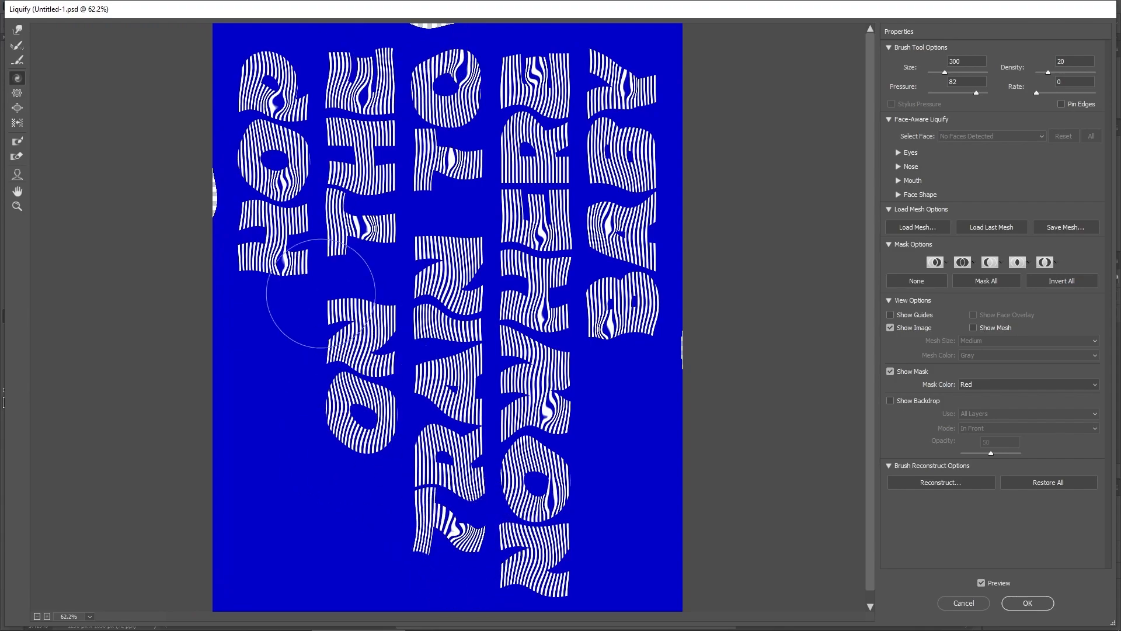
Undo the last twirl, push the T of "TRAIN" and the Y of "BABY" with a size 100 Forward Warp brush, and apply Liquify
left_click(17, 29)
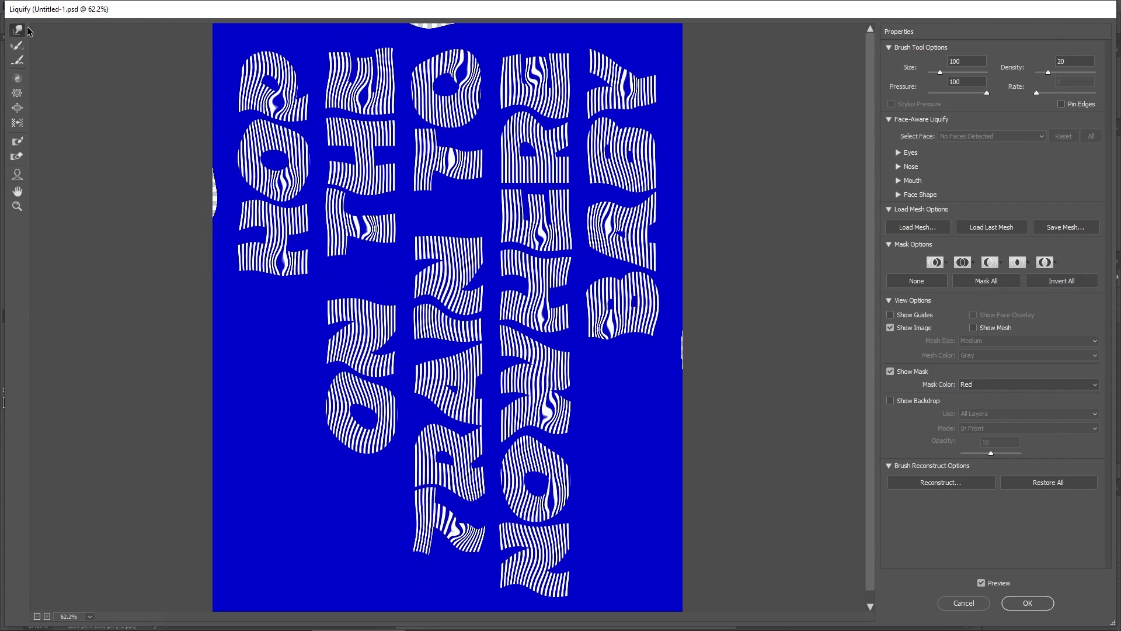
key("ctrl+z")
left_click_drag(456, 535, 466, 529)
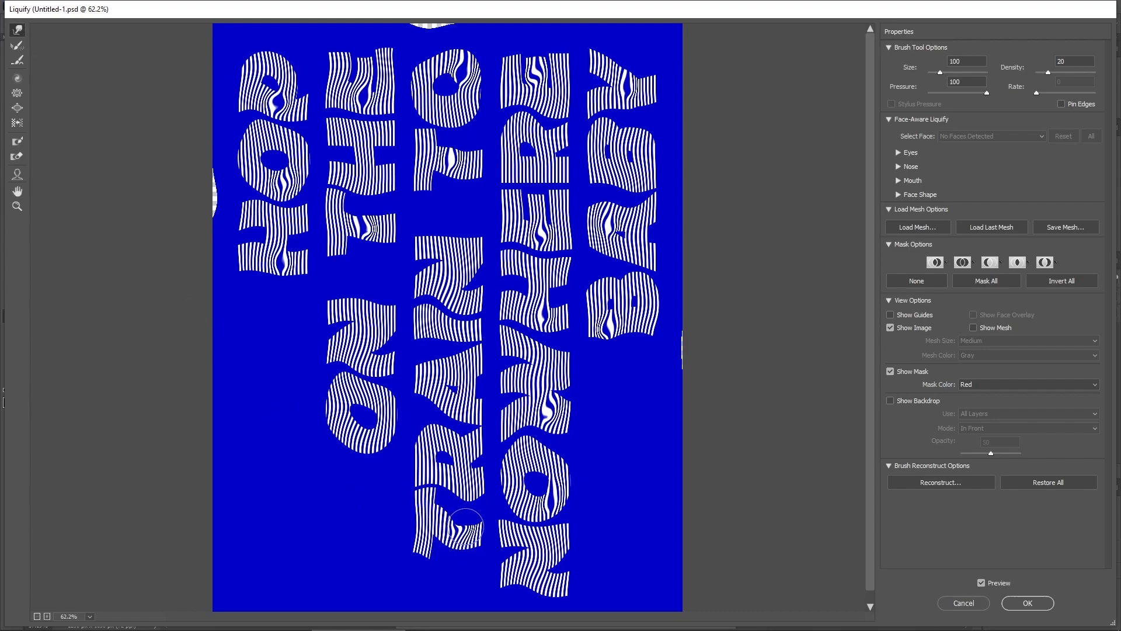
left_click_drag(633, 75, 632, 77)
left_click(1034, 605)
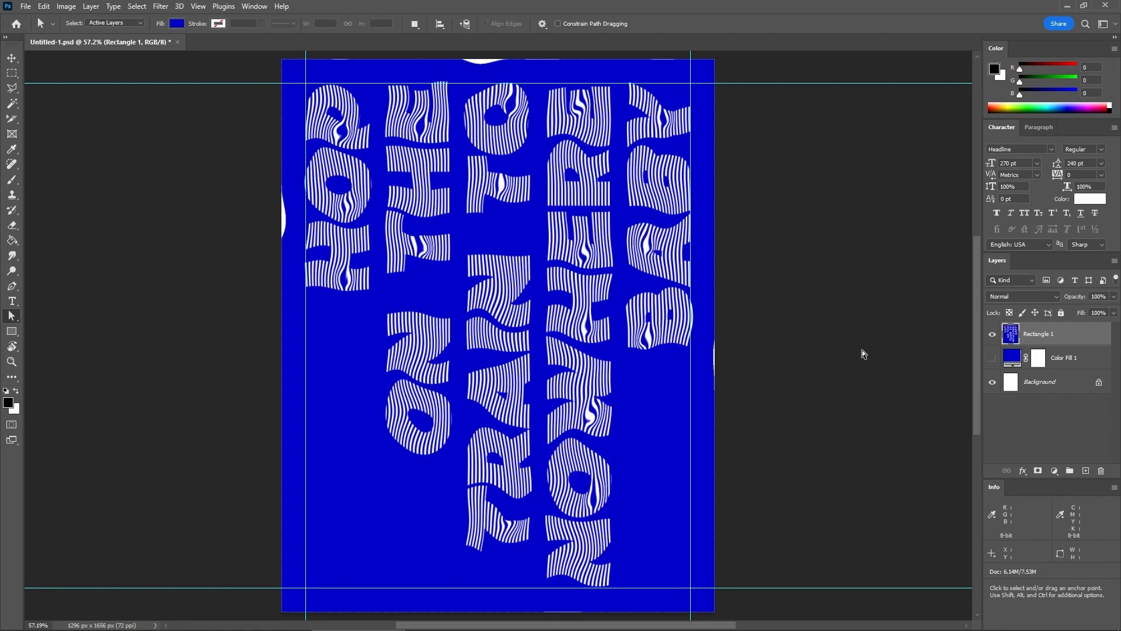
Show the Color Fill 1 backup layer and rotate the canvas view to 90° so the lettering reads horizontally
left_click(992, 360)
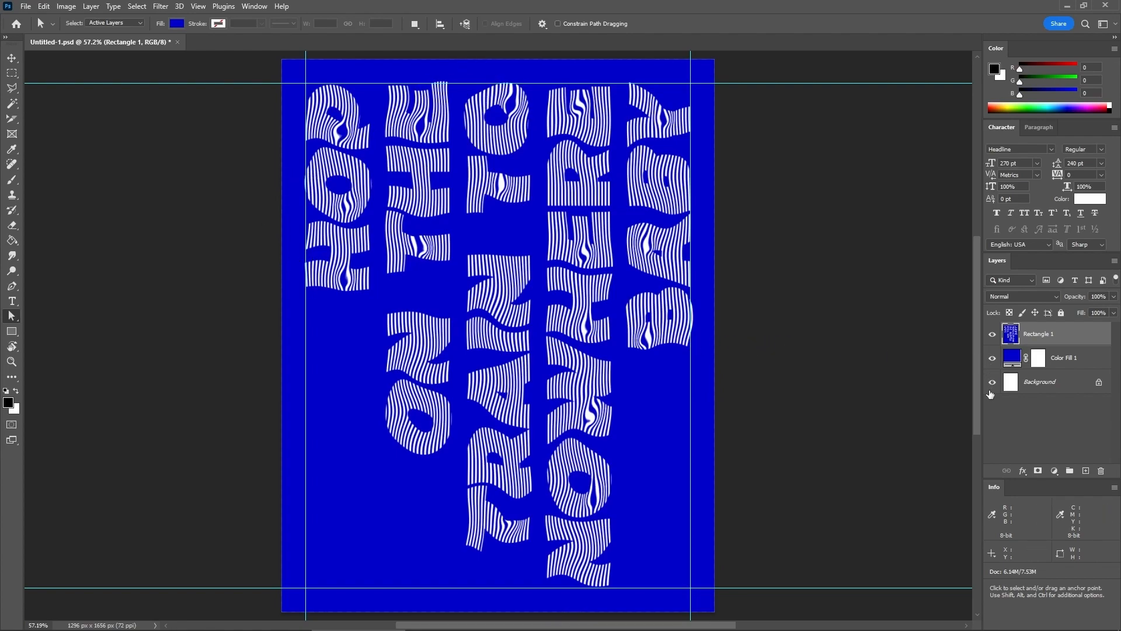
key("r")
left_click_drag(529, 301, 573, 384)
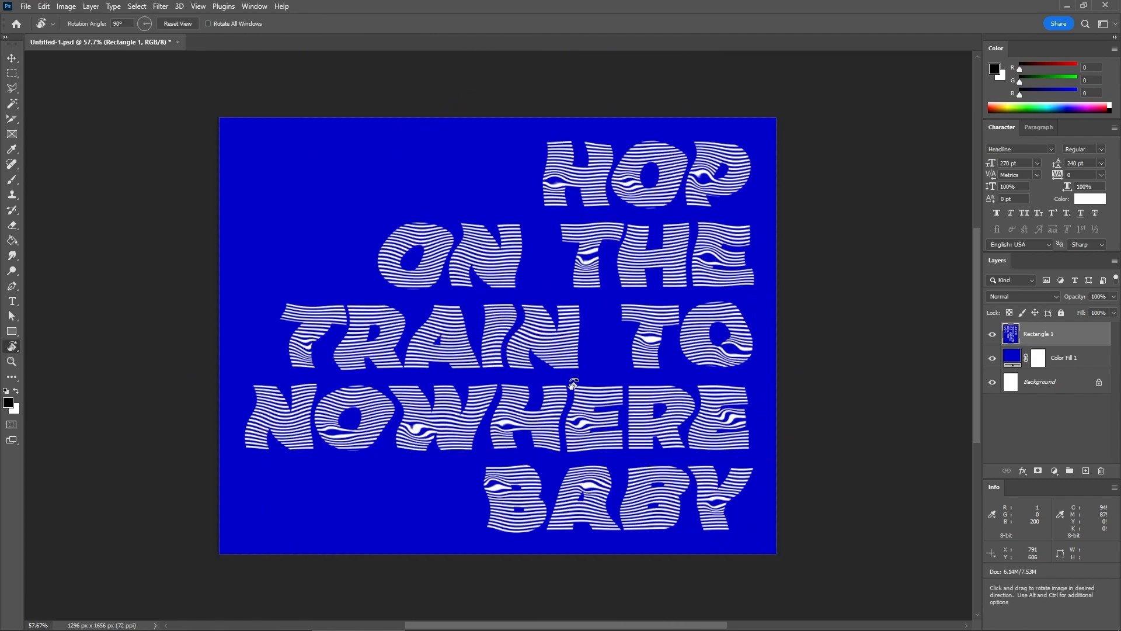